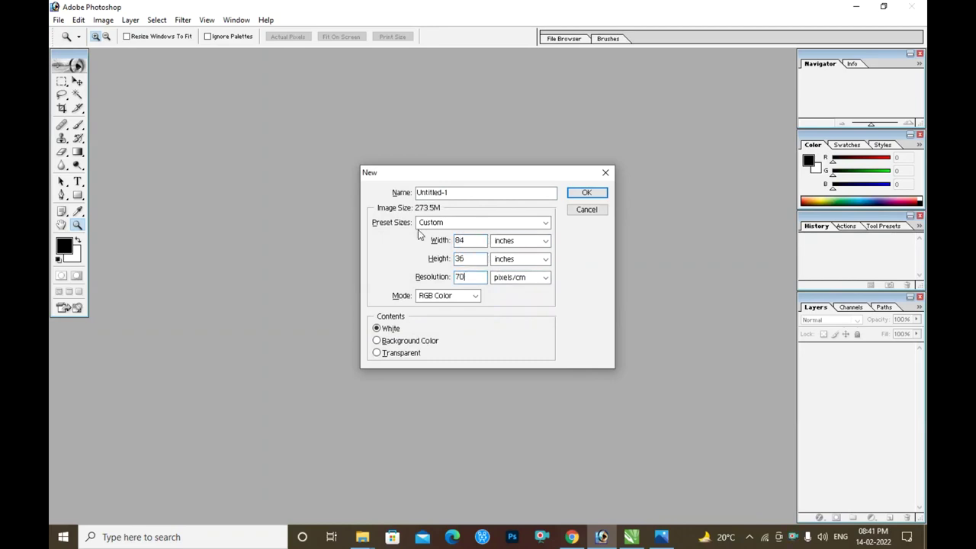
# - Create the 84 × 36 inch, 70 pixels/cm document and begin unlocking its Background layer
pyautogui.press('Return')
pyautogui.press('v')
pyautogui.click(666, 59)
pyautogui.doubleClick(858, 351)
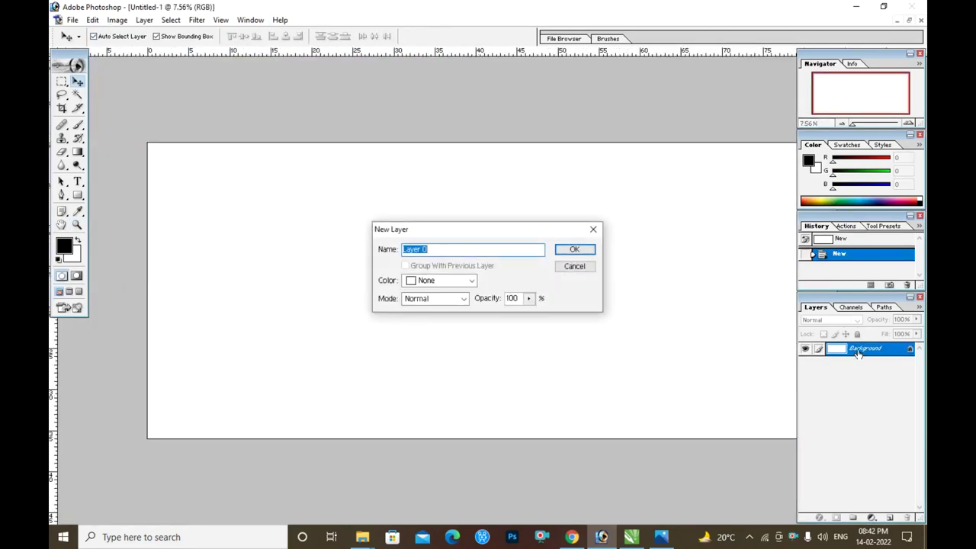
# - Turn the background into Layer 0 and add a Gradient Overlay from the Blue, Yellow, Blue preset
pyautogui.press('Return')
pyautogui.doubleClick(858, 351)
pyautogui.click(728, 341)
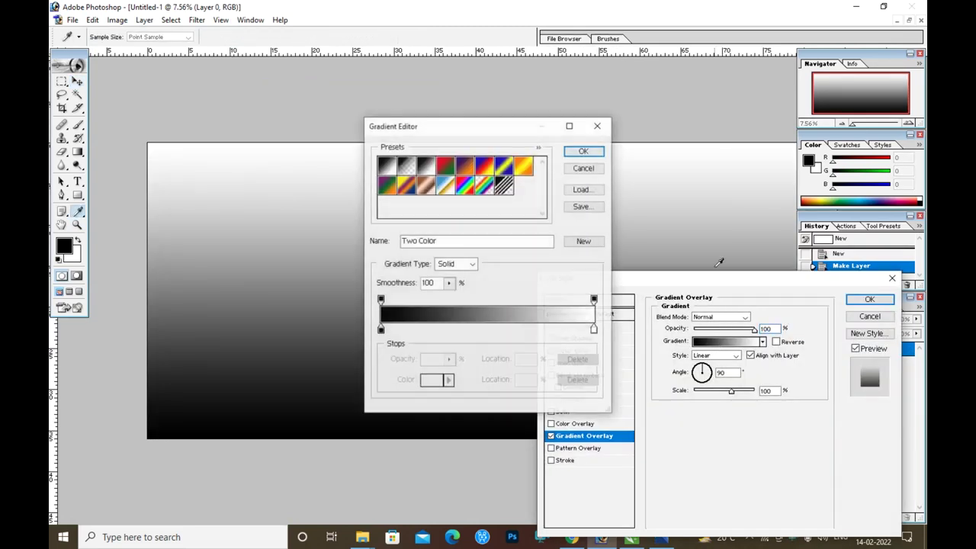
pyautogui.click(503, 166)
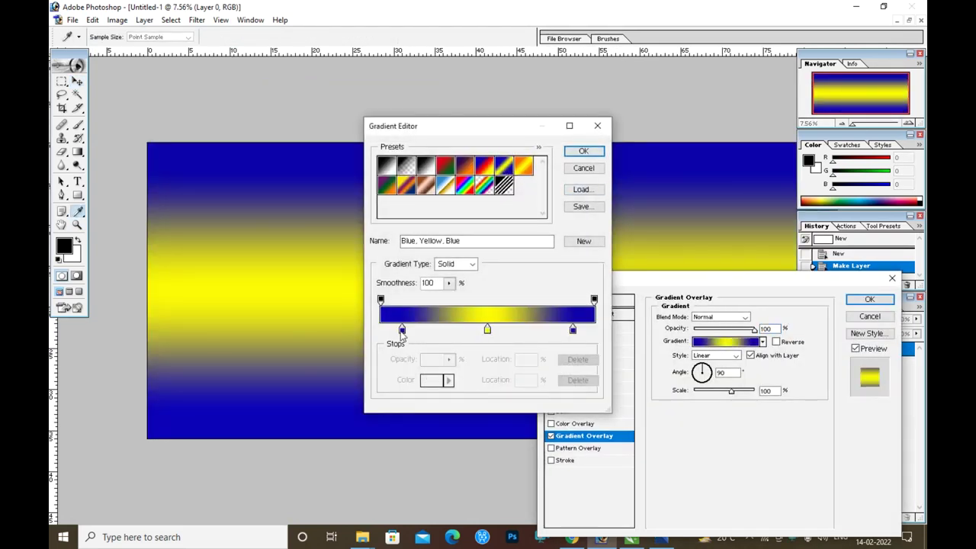
# - Recolour the left gradient stop to a green
pyautogui.doubleClick(402, 329)
pyautogui.click(516, 304)
pyautogui.click(501, 305)
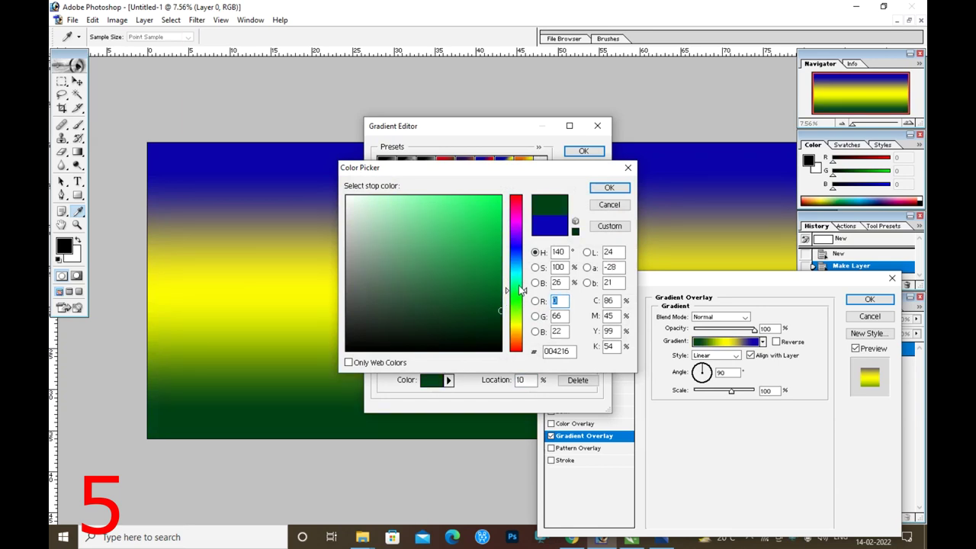
pyautogui.moveTo(496, 306); pyautogui.dragTo(500, 277)
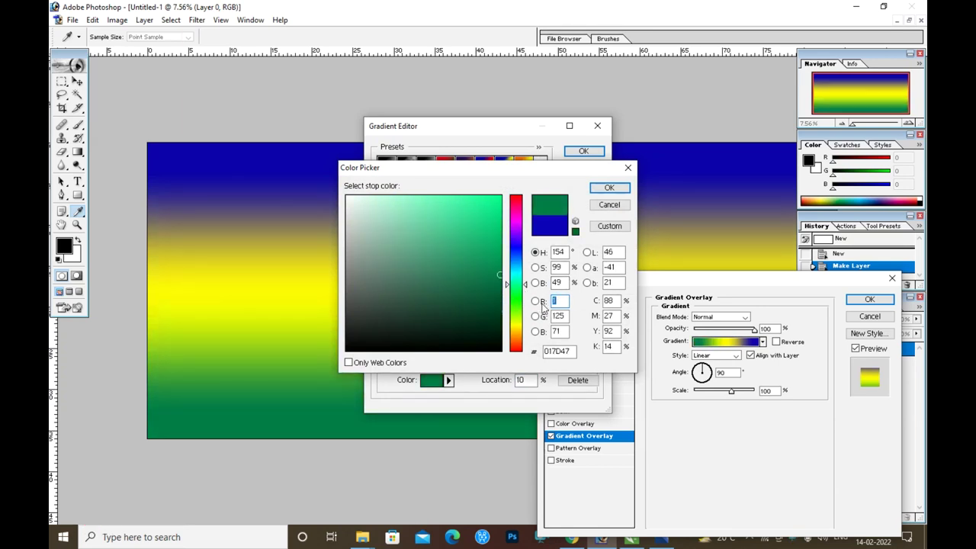
pyautogui.click(609, 187)
# - Recolour the middle gradient stop to a darker green
pyautogui.click(431, 379)
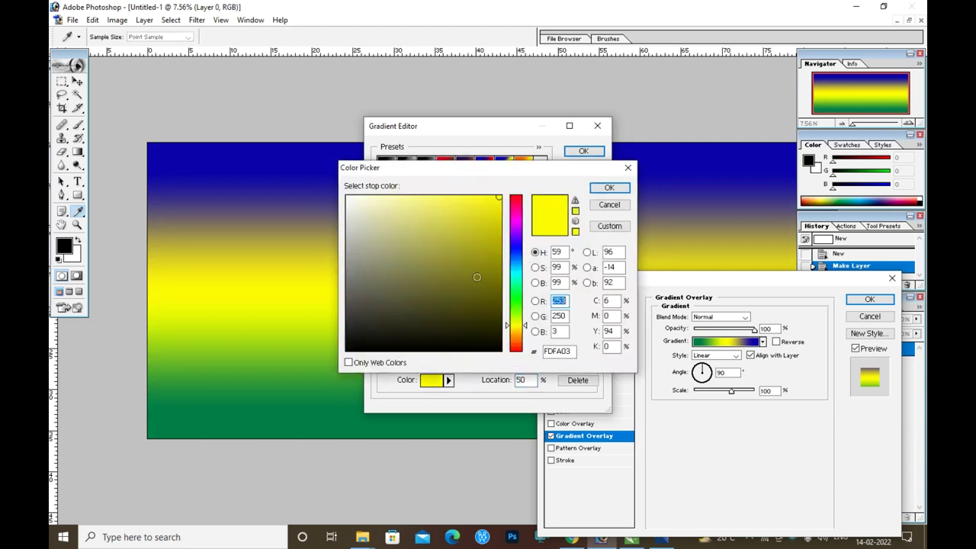
pyautogui.click(516, 304)
pyautogui.click(498, 277)
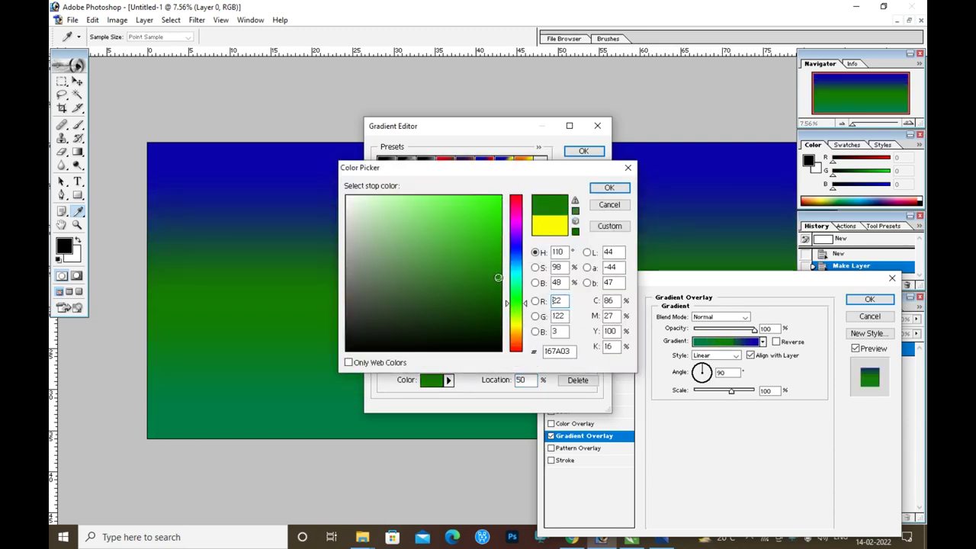
pyautogui.click(609, 187)
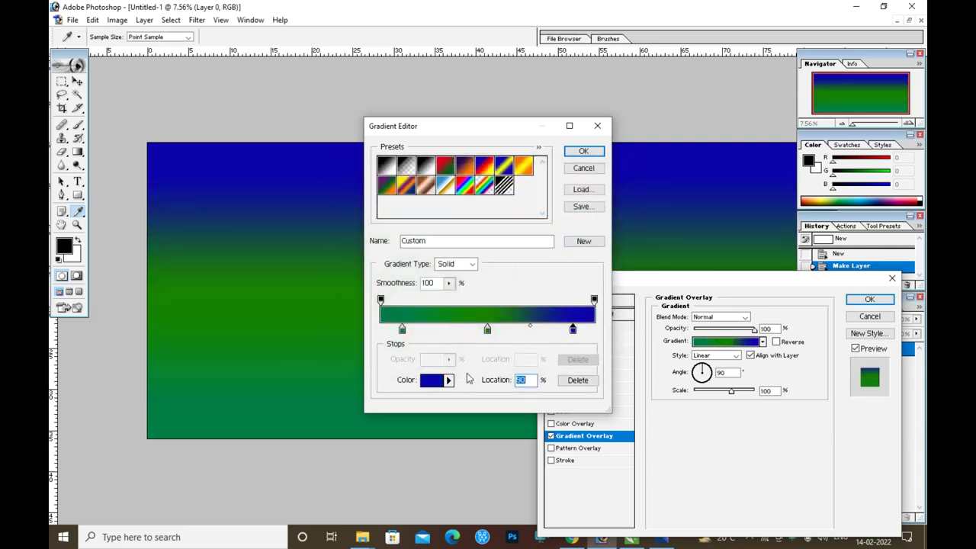
# - Make the right stop a very dark green and apply the green gradient overlay
pyautogui.click(431, 380)
pyautogui.click(516, 305)
pyautogui.click(501, 325)
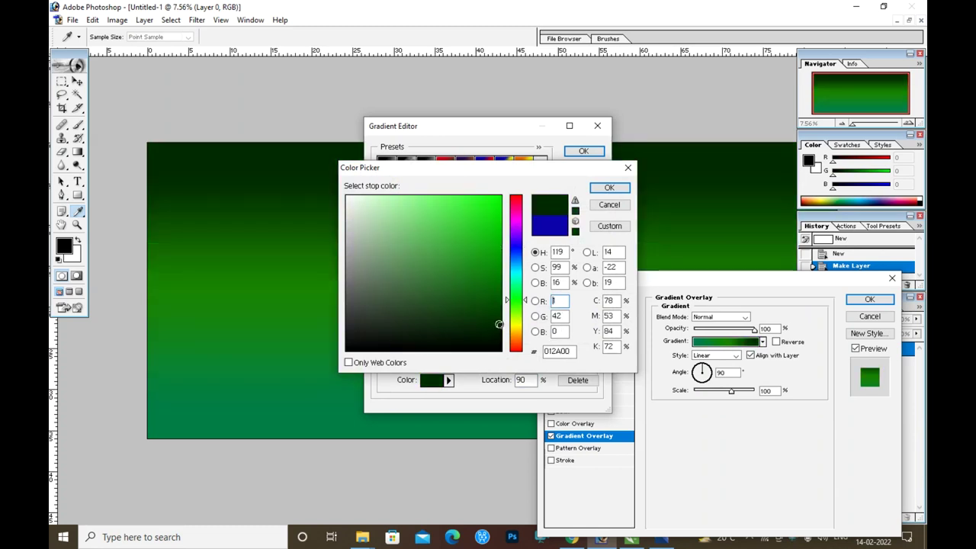
pyautogui.click(610, 187)
pyautogui.click(583, 151)
pyautogui.click(870, 298)
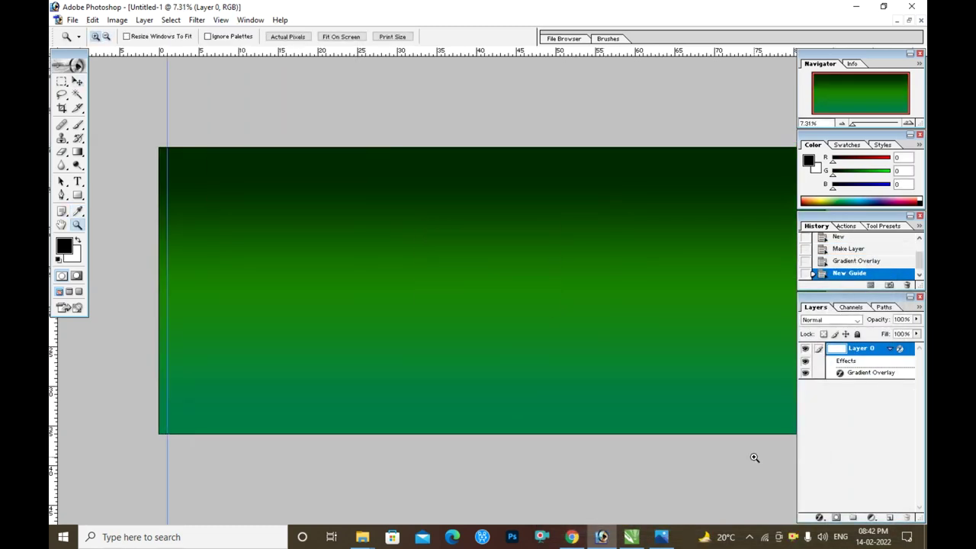
# - Add a vertical guide at 8, a horizontal guide, and a guide at 35
pyautogui.hotkey('alt', 'v')
pyautogui.write('e8')
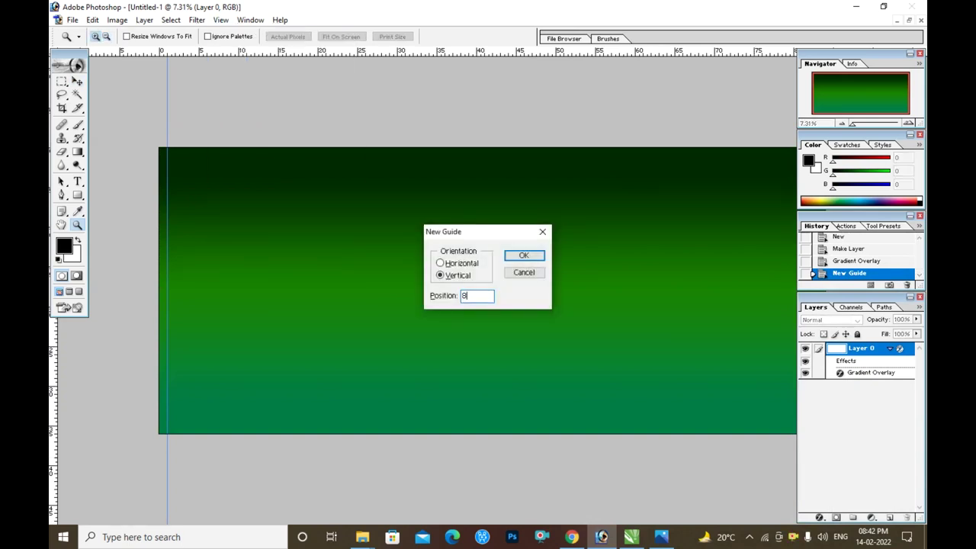
pyautogui.press('Return')
pyautogui.hotkey('alt', 'v')
pyautogui.press('e')
pyautogui.hotkey('alt', 'h')
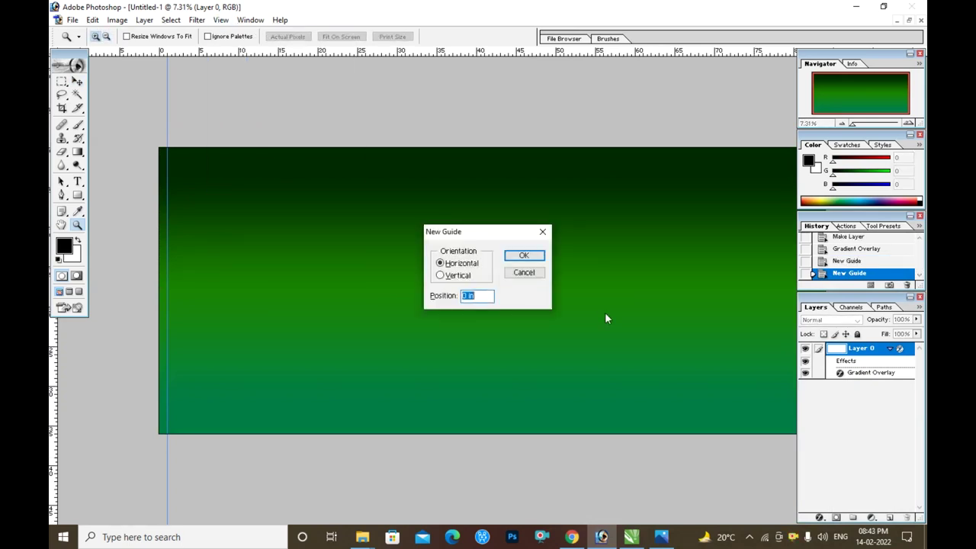
pyautogui.press('Return')
pyautogui.hotkey('alt', 'v')
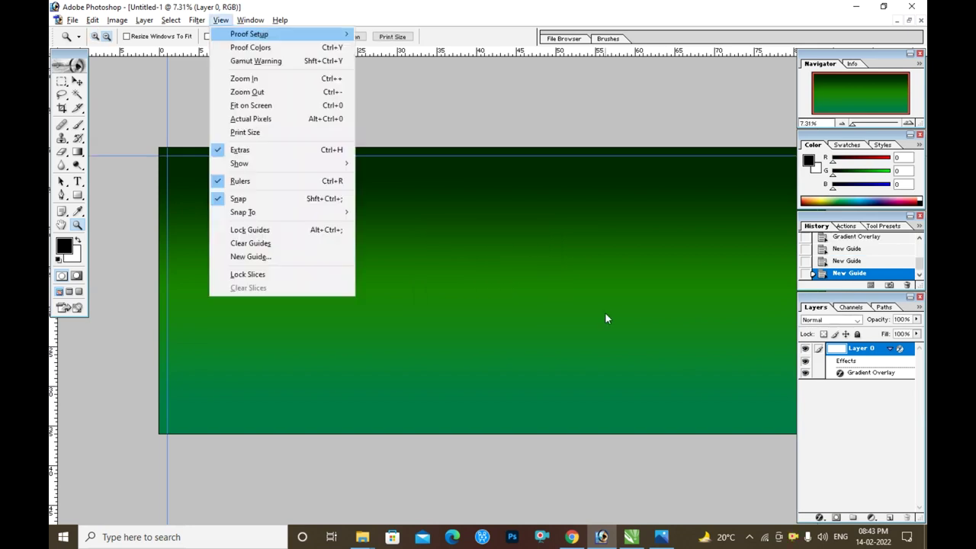
pyautogui.write('e35')
pyautogui.press('Return')
# - Draw a black rectangle across the banner's bottom strip
pyautogui.hotkey('ctrl', '0')
pyautogui.press('u')
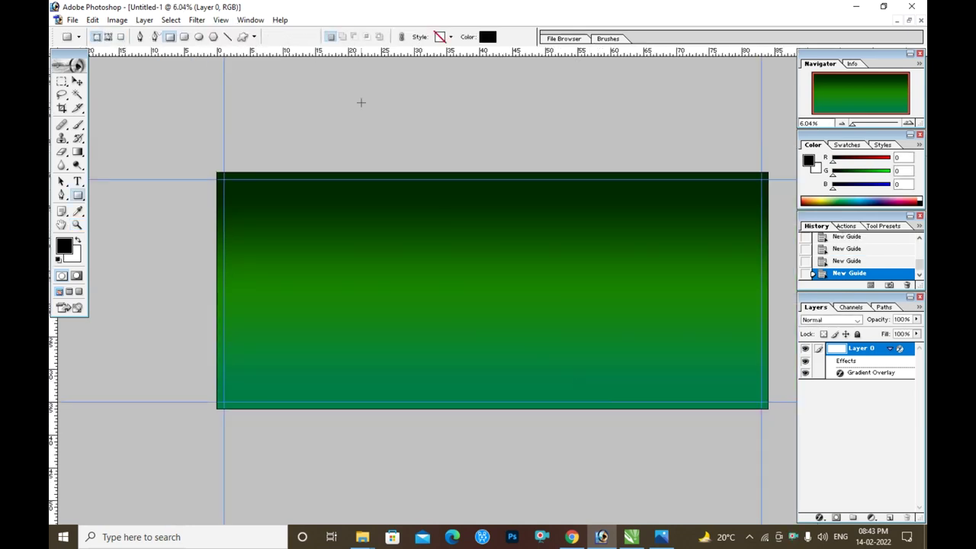
pyautogui.moveTo(216, 367); pyautogui.dragTo(768, 409)
pyautogui.press('v')
pyautogui.moveTo(62, 195); pyautogui.dragTo(121, 216)
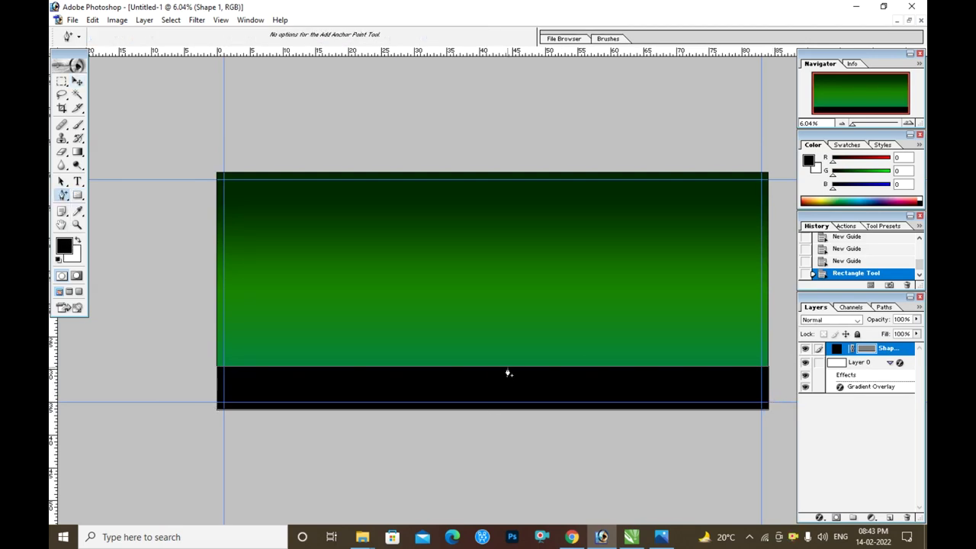
# - Curve the strip's top edge into an S-wave and stretch it to 132.5% height, slightly wider
pyautogui.moveTo(363, 368); pyautogui.dragTo(223, 417)
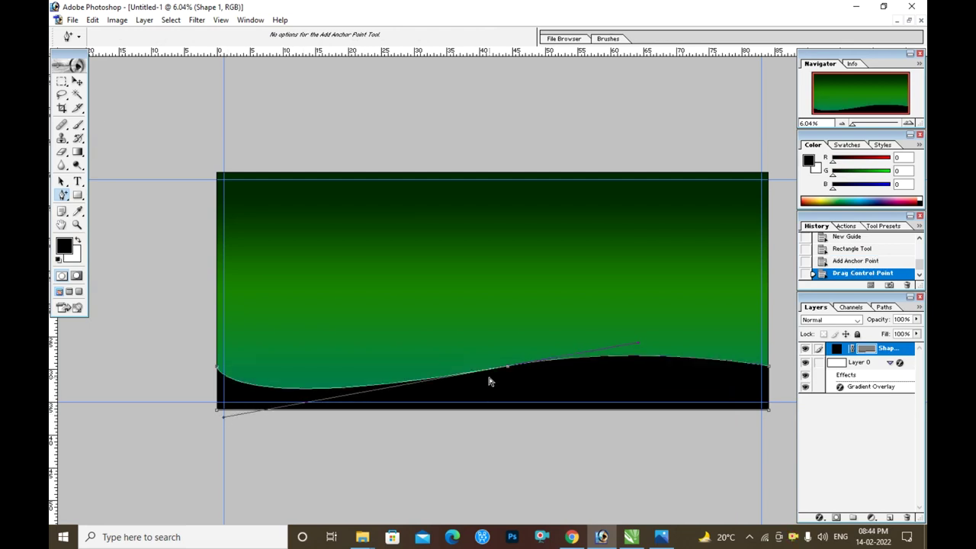
pyautogui.click(76, 82)
pyautogui.hotkey('ctrl', '-')
pyautogui.hotkey('ctrl', 't')
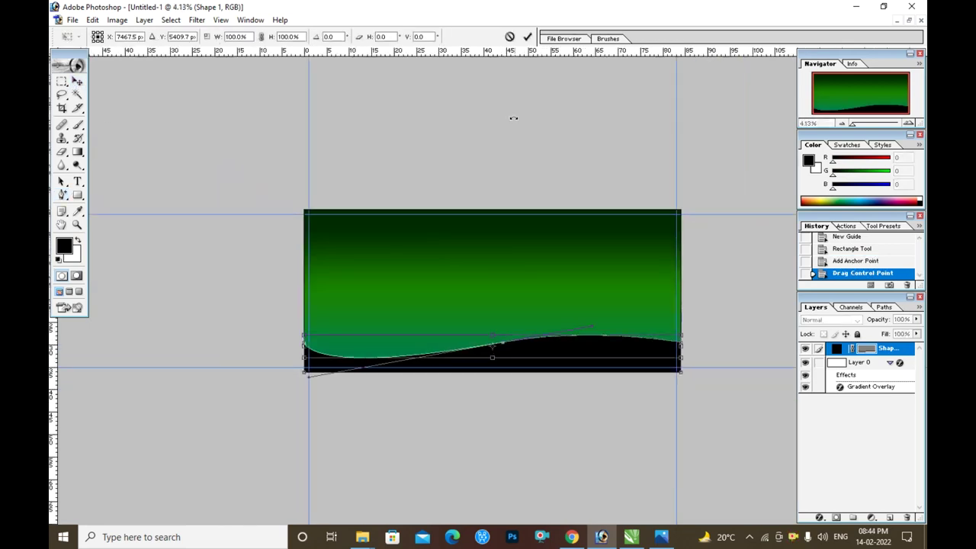
pyautogui.press('Return')
pyautogui.hotkey('ctrl', '+')
pyautogui.hotkey('ctrl', 't')
pyautogui.moveTo(496, 343); pyautogui.dragTo(495, 335)
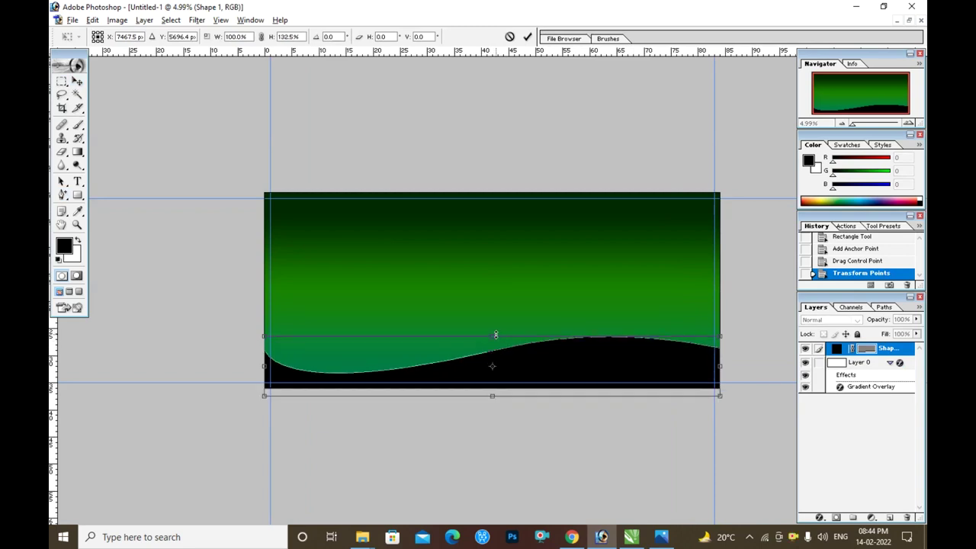
pyautogui.moveTo(721, 367); pyautogui.dragTo(731, 367)
pyautogui.press('Return')
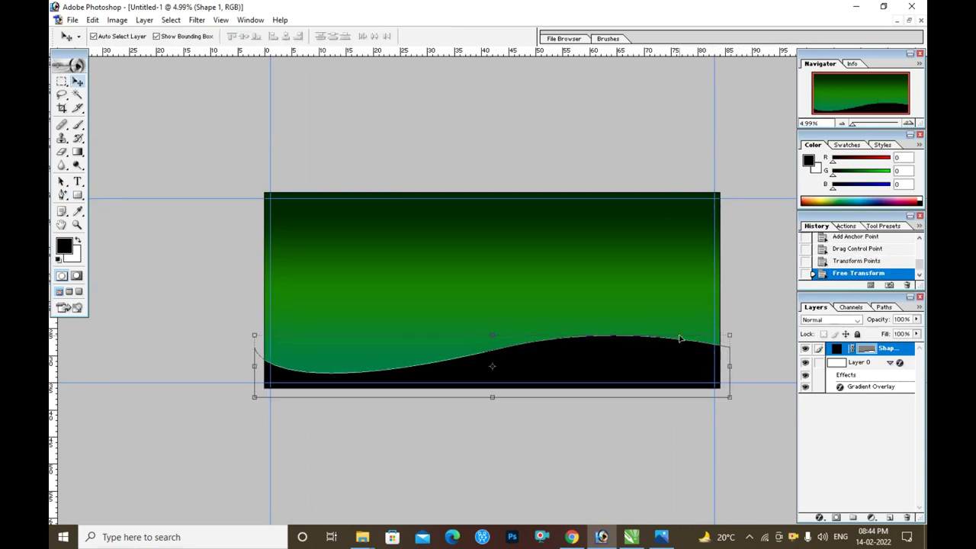
# - Add a Gradient Overlay to the wave with its left stop sampled from the background green
pyautogui.hotkey('ctrl', '+')
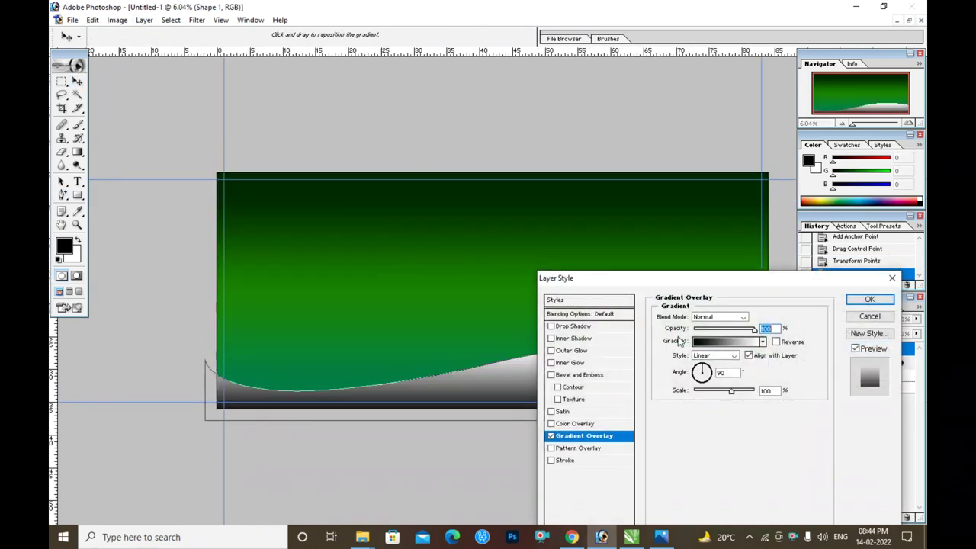
pyautogui.click(724, 341)
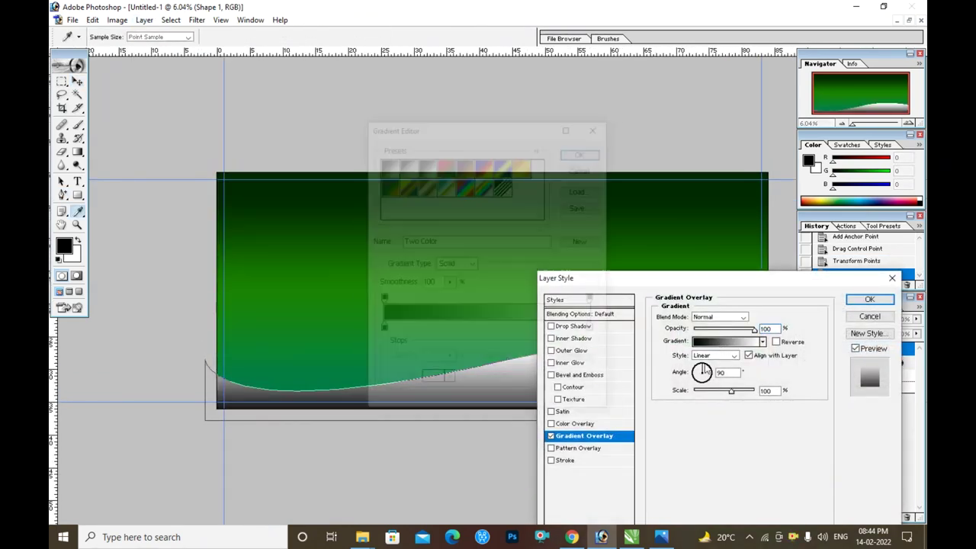
pyautogui.click(384, 329)
pyautogui.click(431, 380)
pyautogui.click(307, 385)
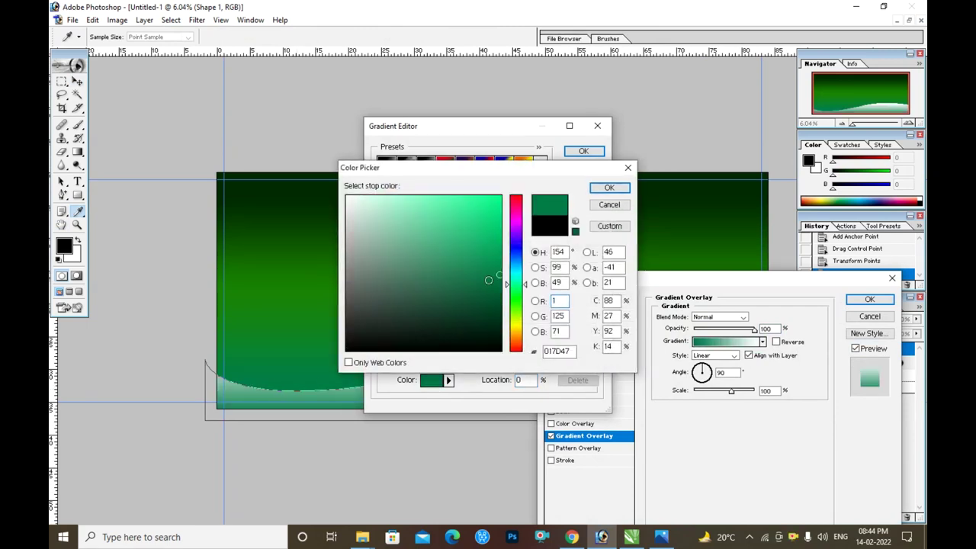
pyautogui.click(606, 189)
# - Change the right gradient stop from white to a light green
pyautogui.click(449, 381)
pyautogui.click(515, 299)
pyautogui.click(499, 211)
pyautogui.moveTo(485, 202); pyautogui.dragTo(441, 196)
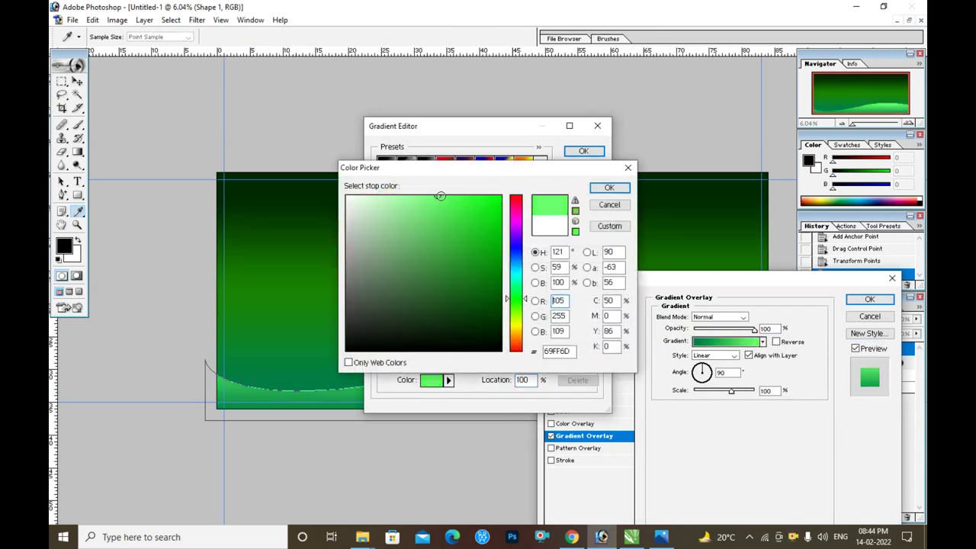
pyautogui.click(609, 188)
# - Set the gradient scale to about 56%, apply it, and drag out a copy of the wave
pyautogui.click(583, 151)
pyautogui.moveTo(662, 280)
pyautogui.mouseDown()
pyautogui.moveTo(458, 331)
pyautogui.moveTo(237, 216)
pyautogui.mouseUp()
pyautogui.moveTo(305, 326); pyautogui.dragTo(287, 328)
pyautogui.click(445, 238)
pyautogui.press('v')
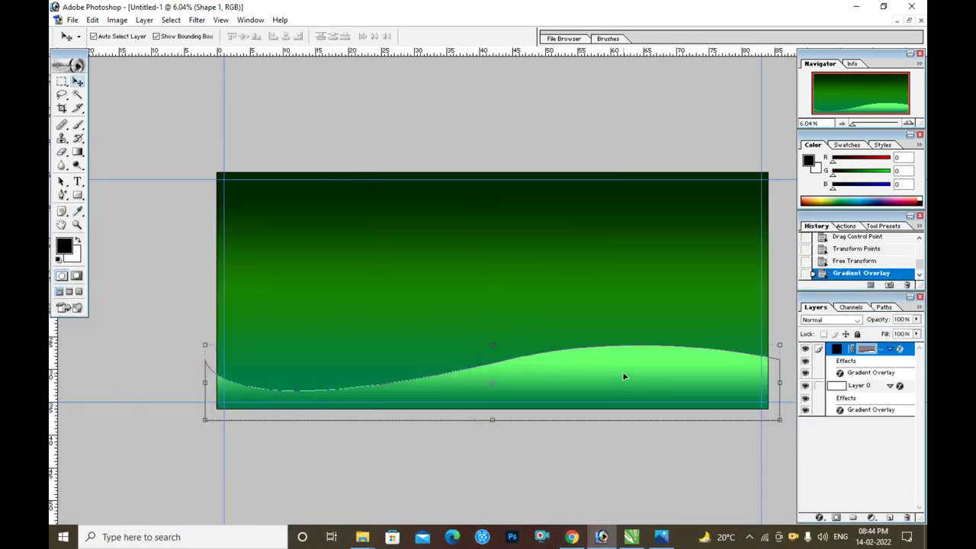
pyautogui.moveTo(623, 374); pyautogui.dragTo(631, 381)
# - Give the copied wave a dark navy Colour Overlay
pyautogui.hotkey('alt', 'l')
pyautogui.press('y')
pyautogui.press('v')
pyautogui.click(330, 252)
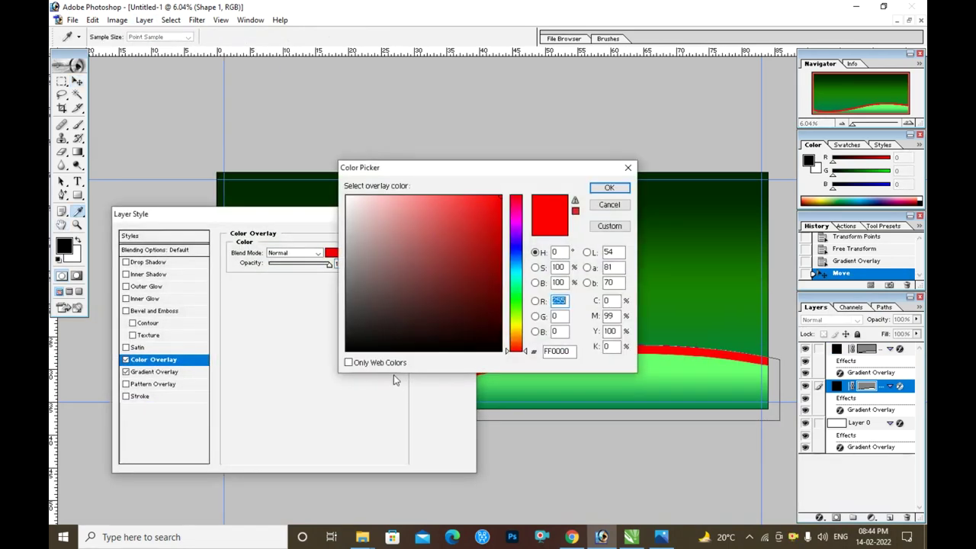
pyautogui.moveTo(521, 270); pyautogui.dragTo(518, 250)
pyautogui.click(496, 263)
pyautogui.press('Return')
pyautogui.press('Return')
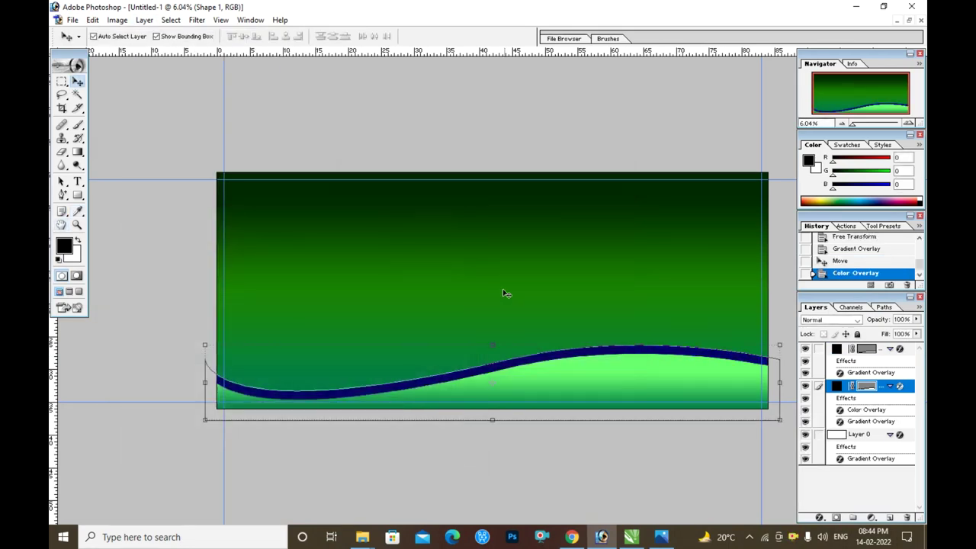
# - Reshape the navy wave by pulling its left corners downward and outward
pyautogui.moveTo(205, 344); pyautogui.dragTo(225, 385)
pyautogui.press('Escape')
pyautogui.moveTo(204, 420); pyautogui.dragTo(209, 443)
pyautogui.moveTo(202, 351); pyautogui.dragTo(195, 341)
pyautogui.press('Return')
# - Change the Shape 1 copy gradient's left stop to a light cyan
pyautogui.rightClick(503, 395)
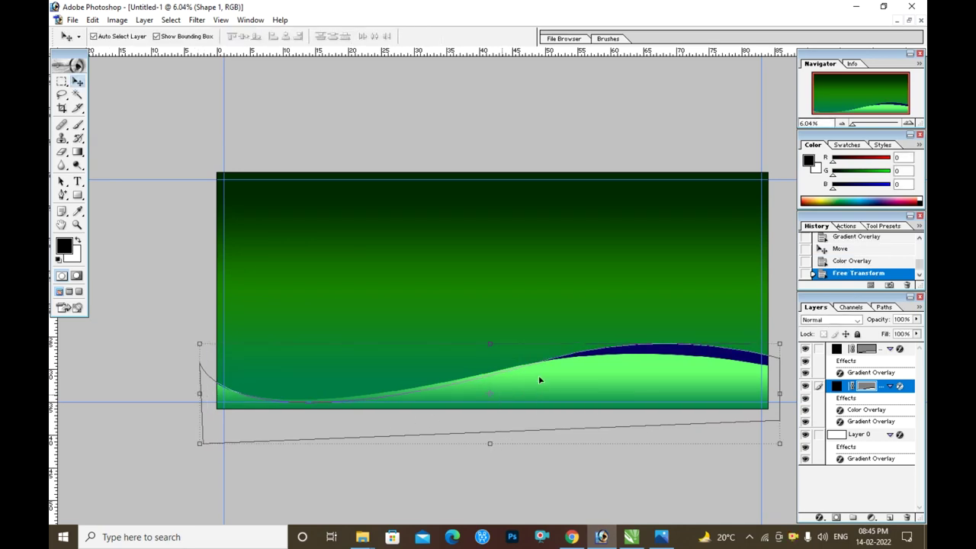
pyautogui.click(538, 402)
pyautogui.hotkey('alt', 'l')
pyautogui.press('y')
pyautogui.press('g')
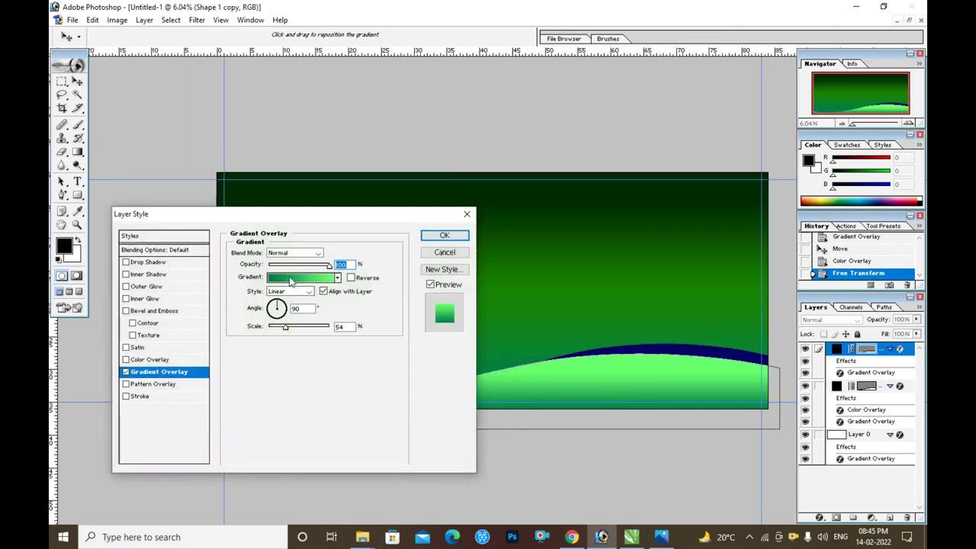
pyautogui.click(301, 277)
pyautogui.click(380, 329)
pyautogui.click(431, 380)
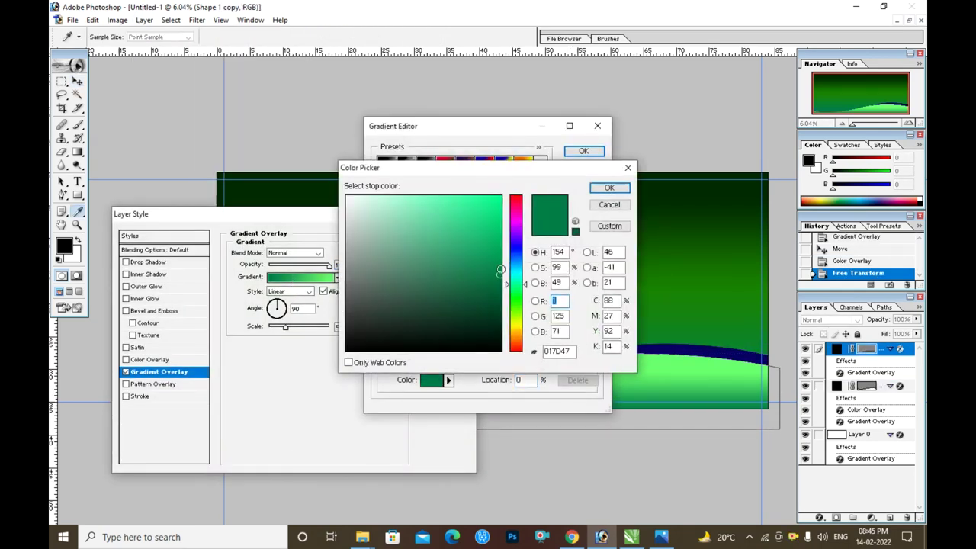
pyautogui.click(470, 207)
pyautogui.press('Return')
pyautogui.press('Return')
pyautogui.press('Return')
# - Apply the cyan-tinted gradient and shift that wave down slightly
pyautogui.press('v')
pyautogui.hotkey('ctrl', '0')
pyautogui.click(573, 315)
pyautogui.moveTo(573, 315); pyautogui.dragTo(554, 381)
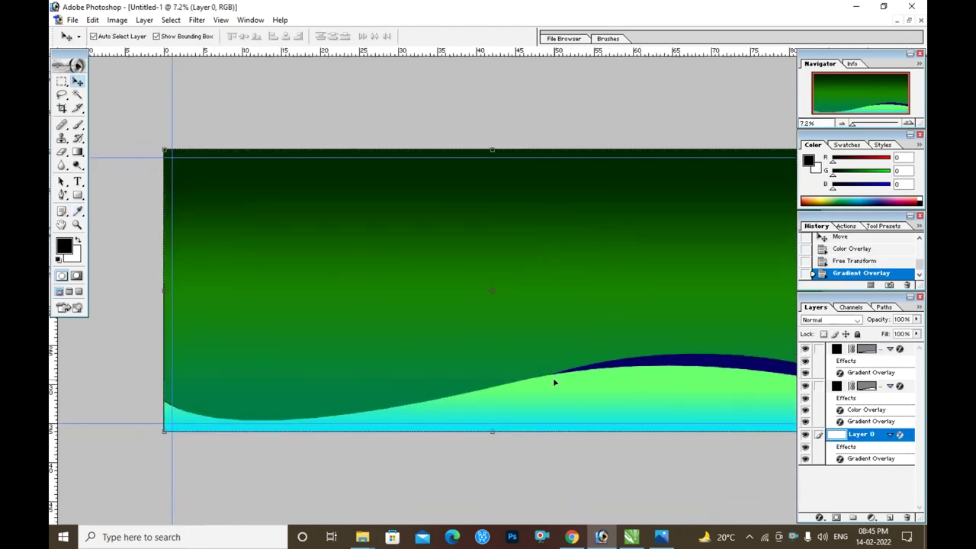
# - Scale Shape 1 to about 111% × 110.5% past the lower corners
pyautogui.click(648, 389)
pyautogui.hotkey('ctrl', 't')
pyautogui.hotkey('ctrl', '0')
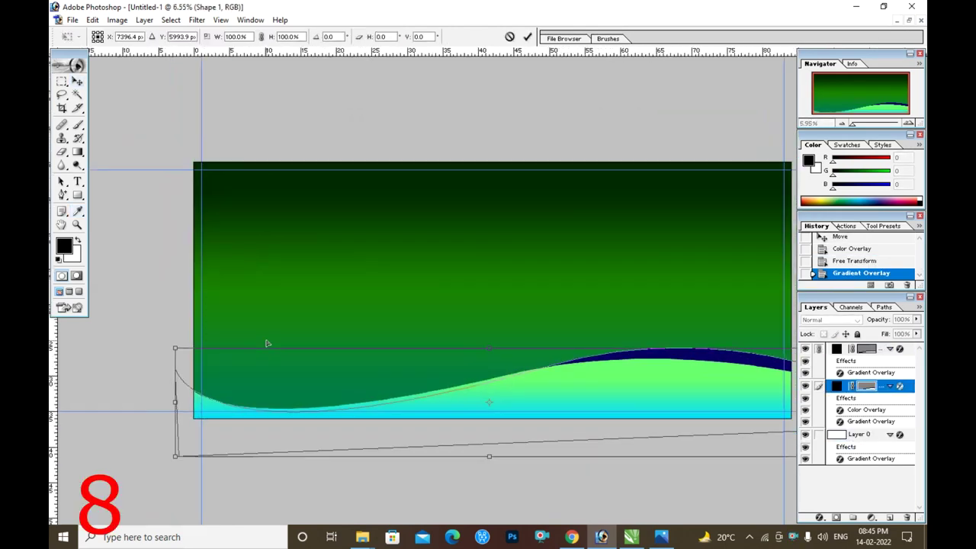
pyautogui.moveTo(203, 342); pyautogui.dragTo(174, 337)
pyautogui.hotkey('ctrl', '0')
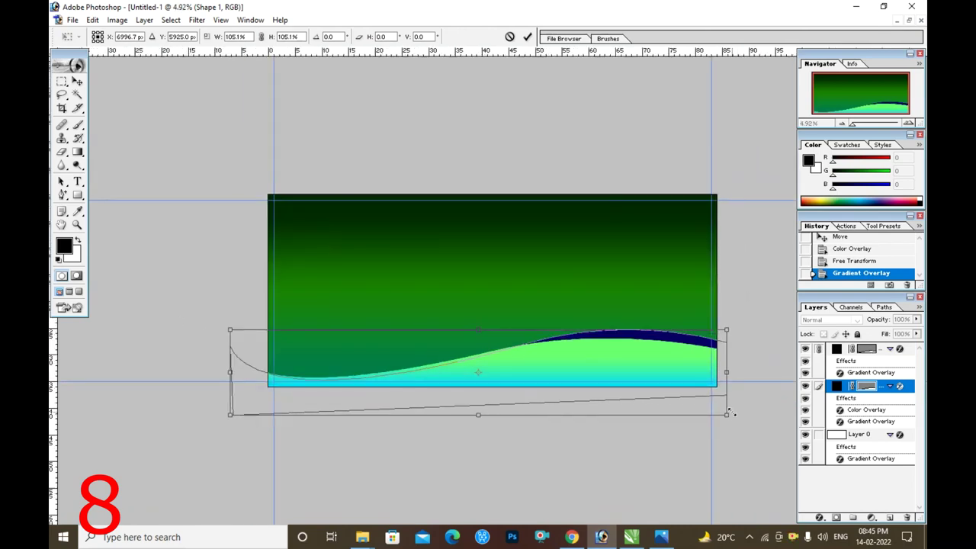
pyautogui.moveTo(728, 329); pyautogui.dragTo(753, 319)
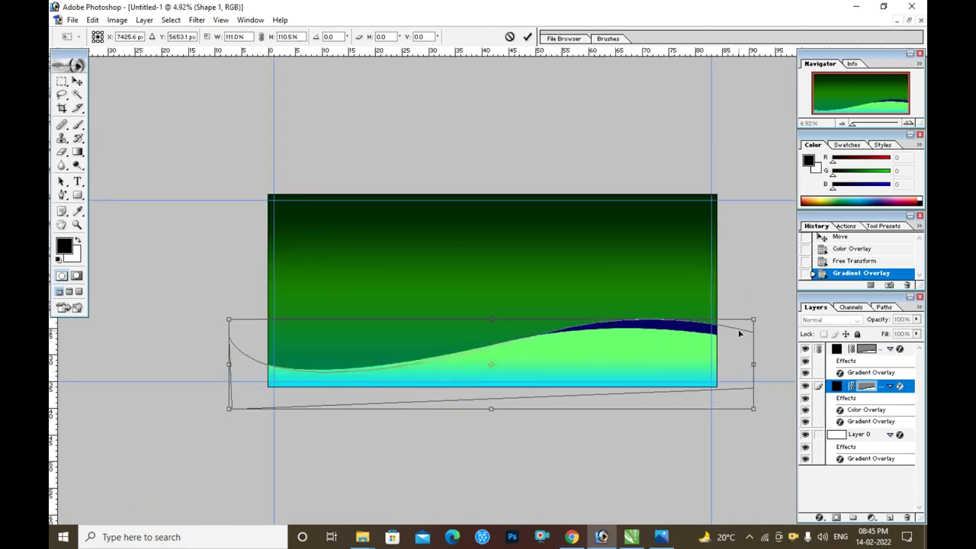
pyautogui.moveTo(748, 391); pyautogui.dragTo(750, 412)
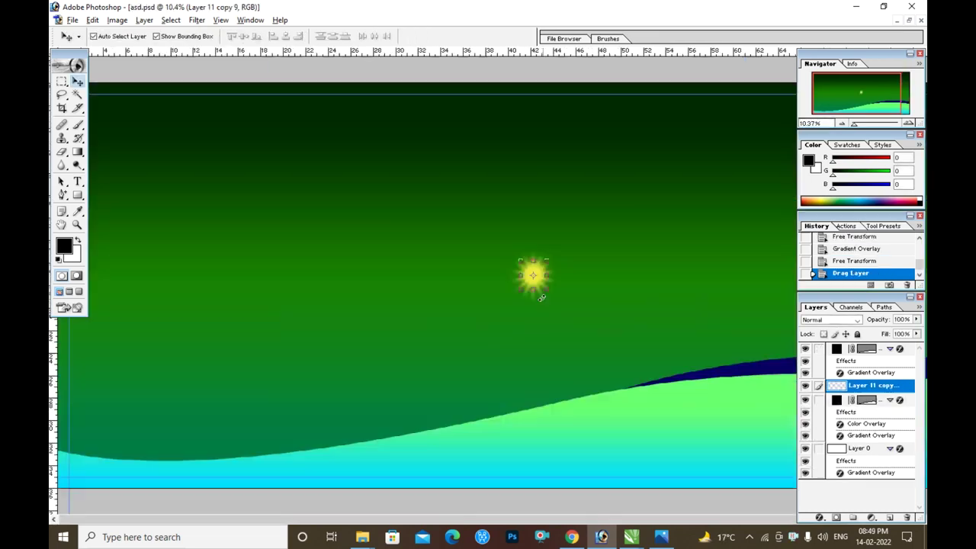
# - Enlarge the sun glow and move it to the top-left
pyautogui.hotkey('ctrl', '-')
pyautogui.hotkey('ctrl', '-')
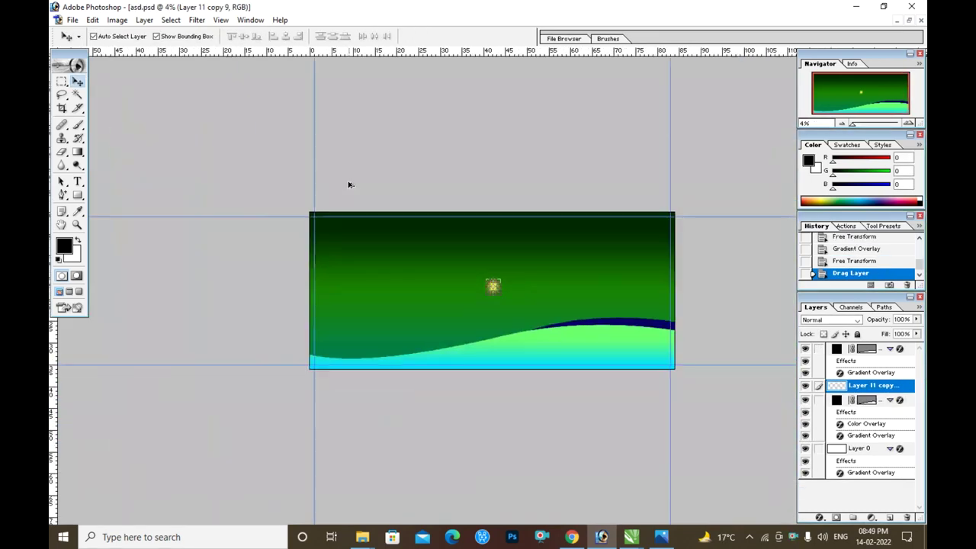
pyautogui.hotkey('ctrl', 't')
pyautogui.hotkey('ctrl', '0')
pyautogui.moveTo(505, 270); pyautogui.dragTo(306, 226)
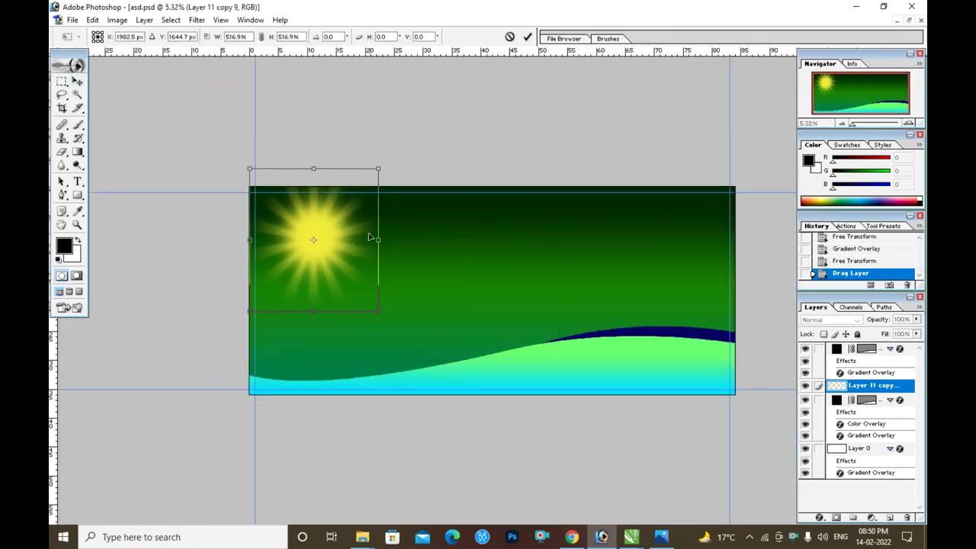
pyautogui.moveTo(381, 167); pyautogui.dragTo(351, 200)
pyautogui.press('Return')
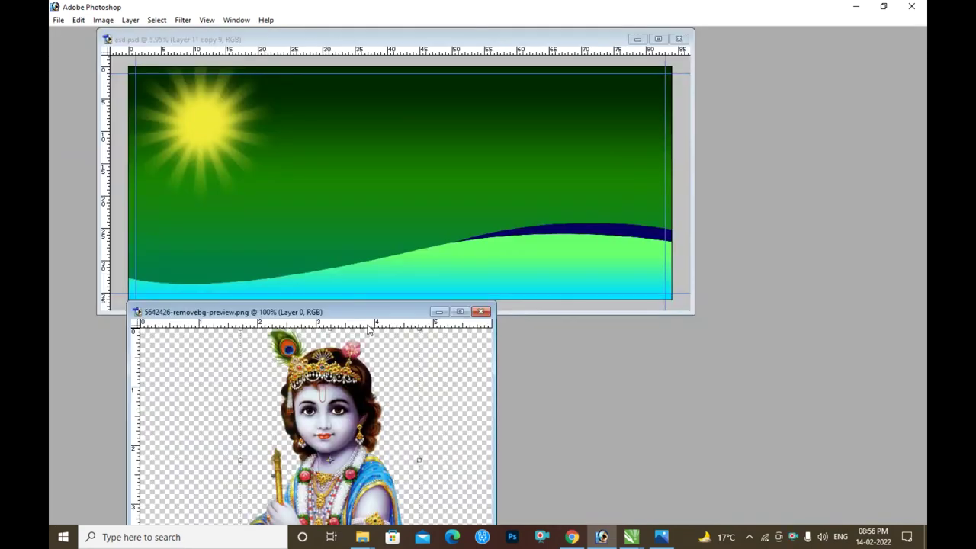
# - Place the Krishna image over the sun on the left and scale it up
pyautogui.moveTo(327, 414); pyautogui.dragTo(323, 165)
pyautogui.hotkey('ctrl', '0')
pyautogui.moveTo(416, 265); pyautogui.dragTo(301, 279)
pyautogui.hotkey('ctrl', 't')
pyautogui.moveTo(361, 192); pyautogui.dragTo(369, 174)
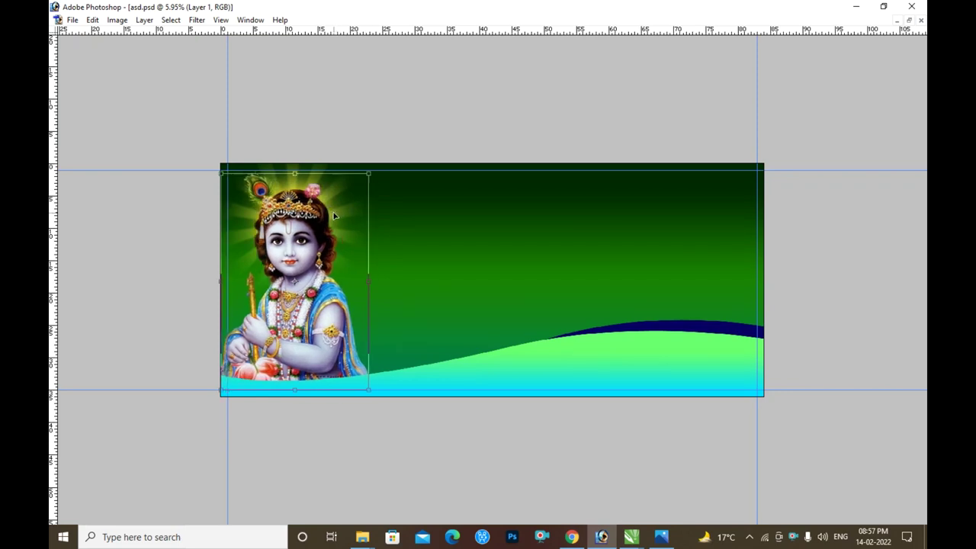
pyautogui.press('Return')
pyautogui.keyDown('ctrl'); pyautogui.click(407, 272); pyautogui.keyUp('ctrl')
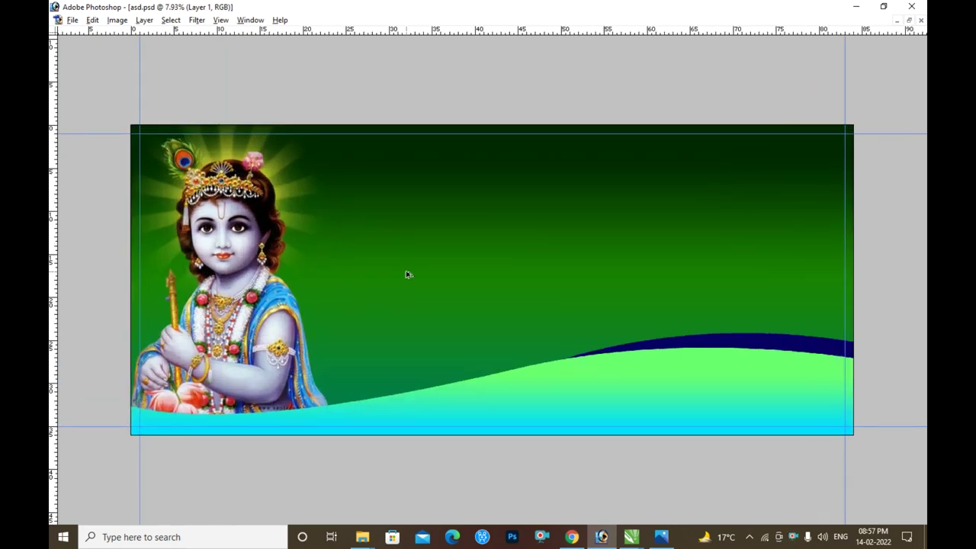
pyautogui.keyDown('ctrl'); pyautogui.click(460, 216); pyautogui.keyUp('ctrl')
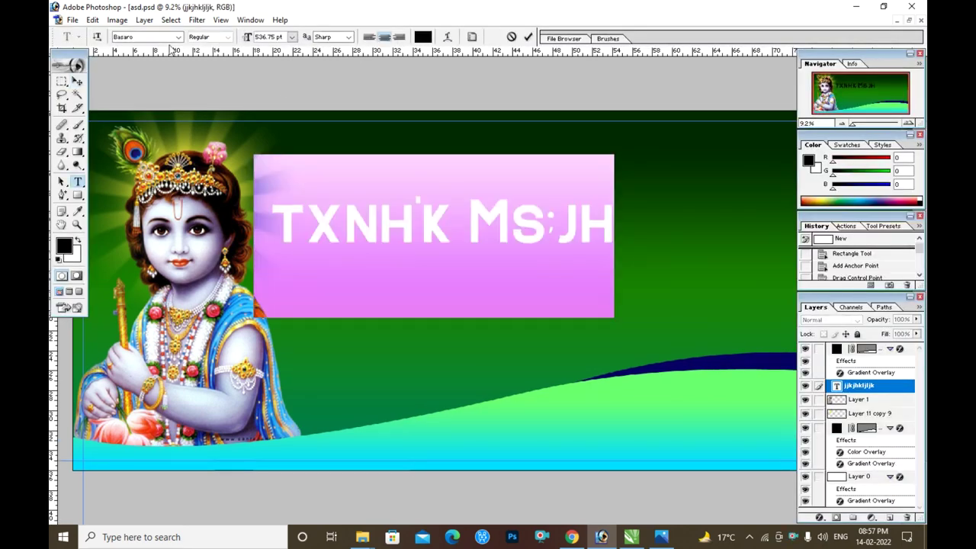
# - Set जगदीश डेयरी in a Hindi font and enlarge it across the top
pyautogui.click(133, 38)
pyautogui.press('Down')
pyautogui.press('Down')
pyautogui.click(77, 81)
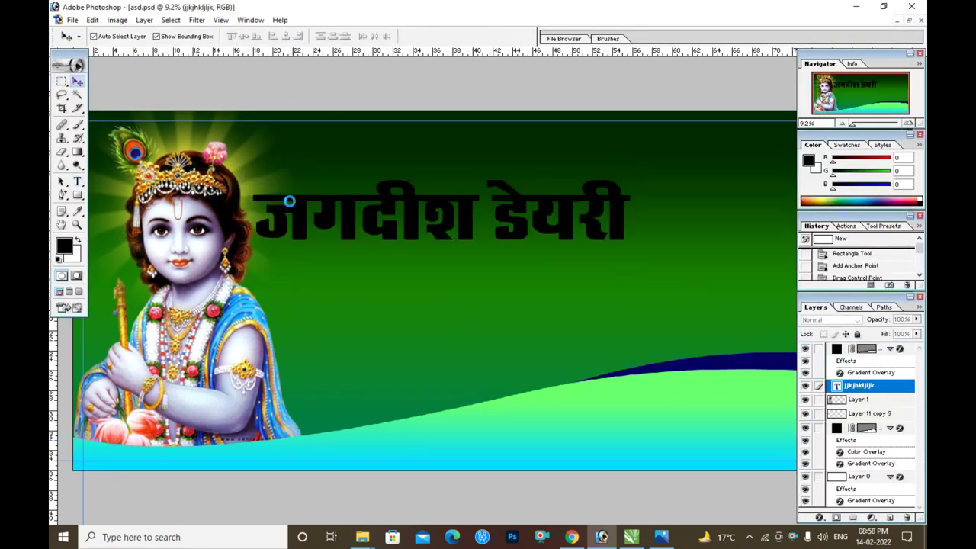
pyautogui.hotkey('ctrl', '-')
pyautogui.hotkey('ctrl', '+')
pyautogui.moveTo(619, 263); pyautogui.dragTo(734, 266)
pyautogui.moveTo(704, 236); pyautogui.dragTo(709, 232)
pyautogui.press('Return')
# - Fill the title with the Blue, Red, Yellow gradient, red stop at 40%
pyautogui.hotkey('ctrl', '+')
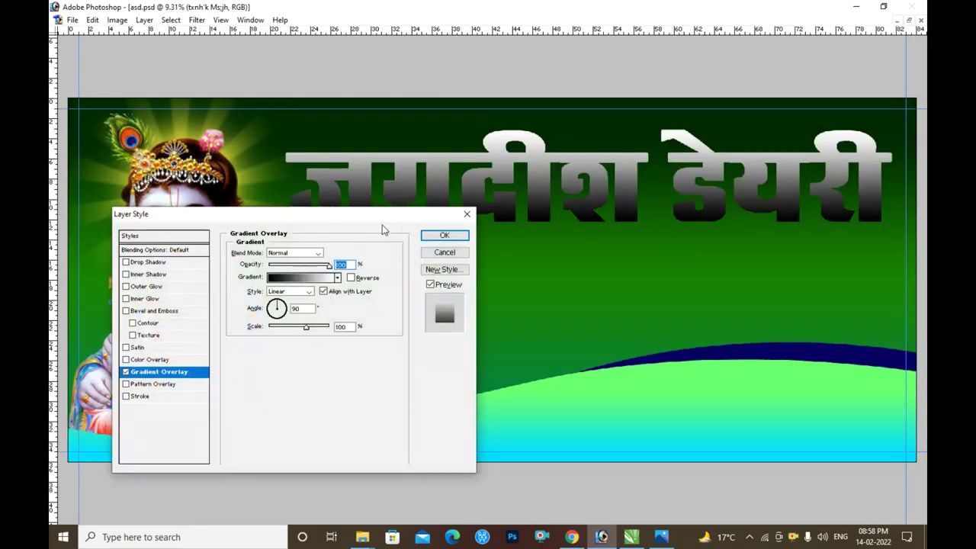
pyautogui.click(301, 276)
pyautogui.click(488, 170)
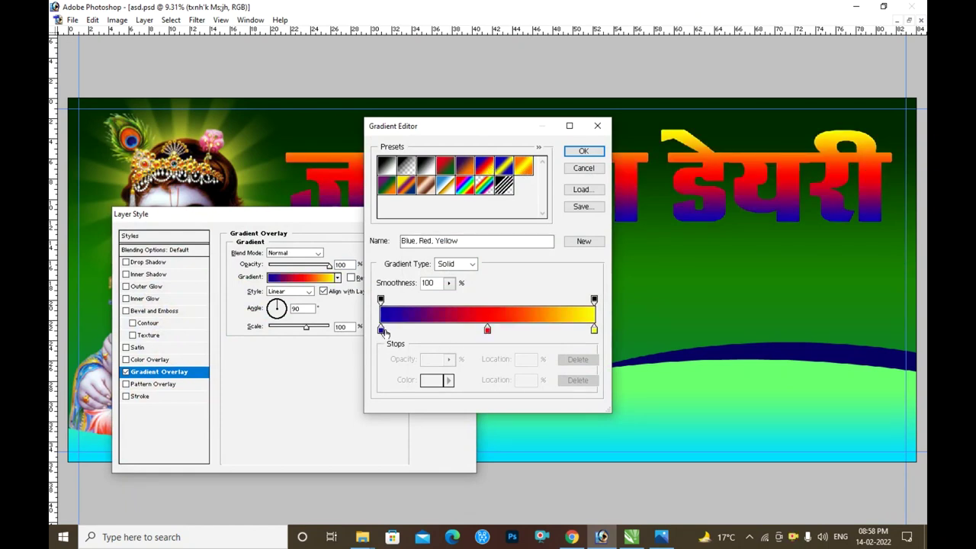
pyautogui.moveTo(487, 331); pyautogui.dragTo(465, 331)
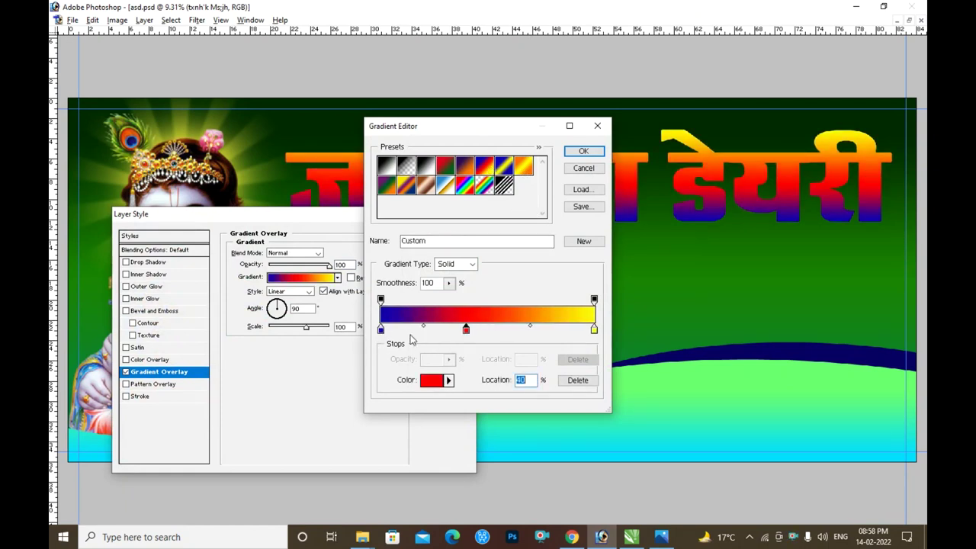
pyautogui.click(583, 151)
pyautogui.press('Return')
# - Start adding a Stroke effect to the title and open its colour
pyautogui.hotkey('alt', 'l')
pyautogui.press('y')
pyautogui.press('k')
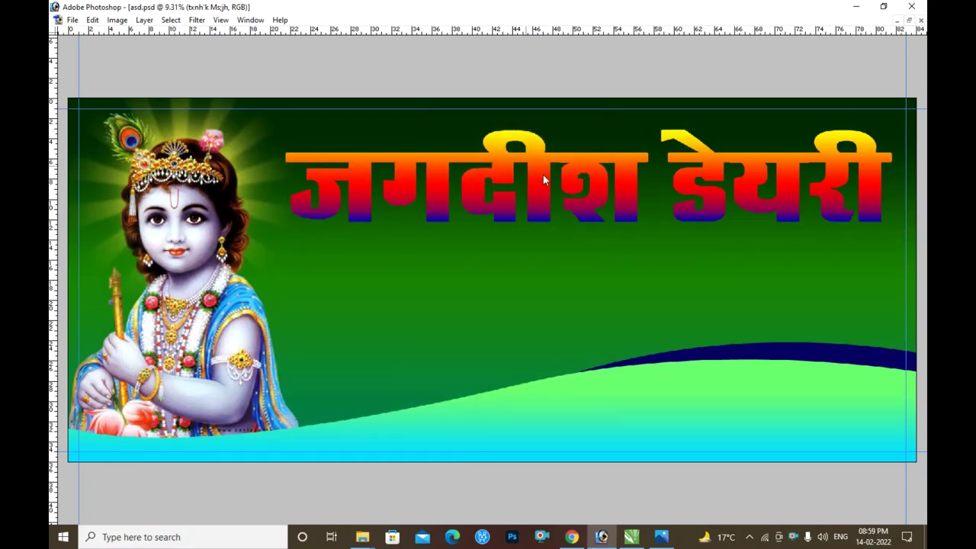
pyautogui.click(259, 323)
# - Accept white for the title's stroke and add Bevel and Emboss with altitude 70
pyautogui.press('Return')
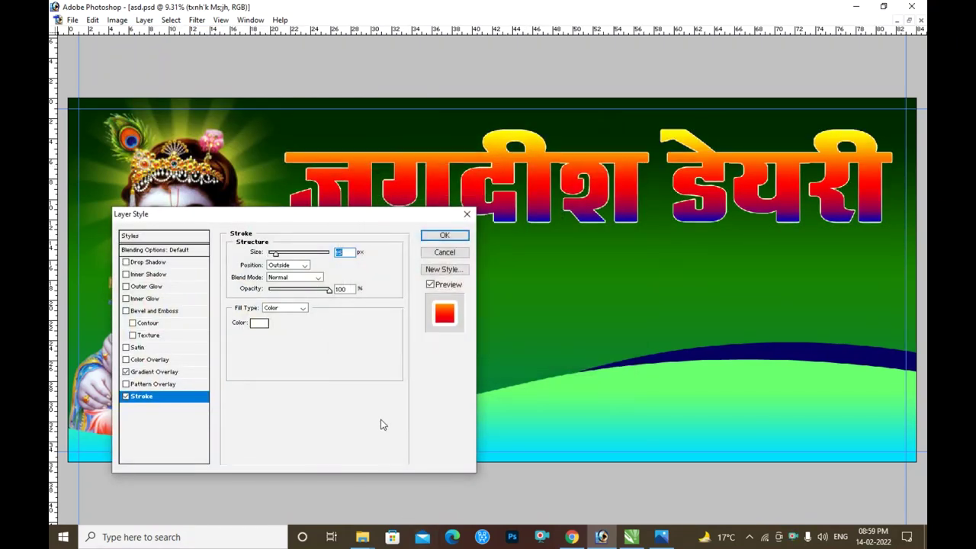
pyautogui.click(163, 312)
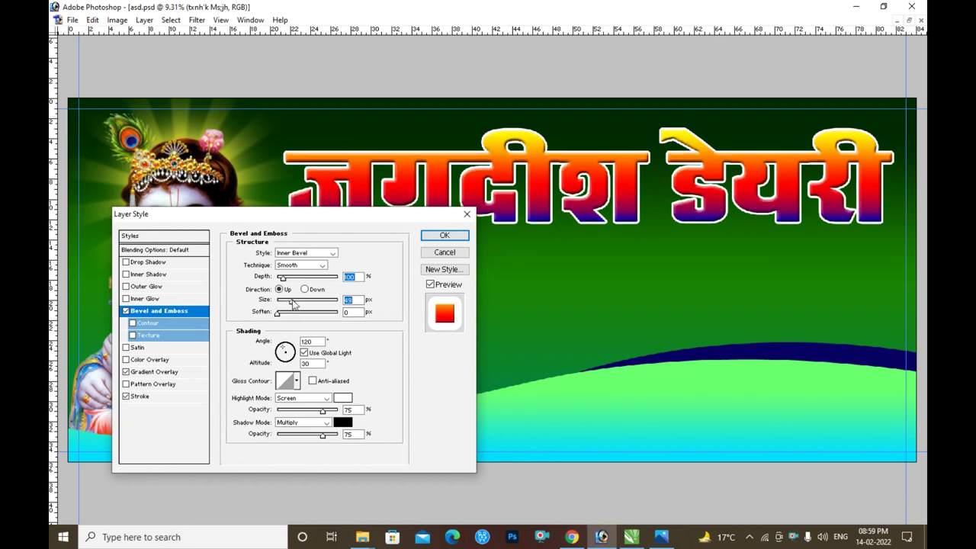
pyautogui.write('70')
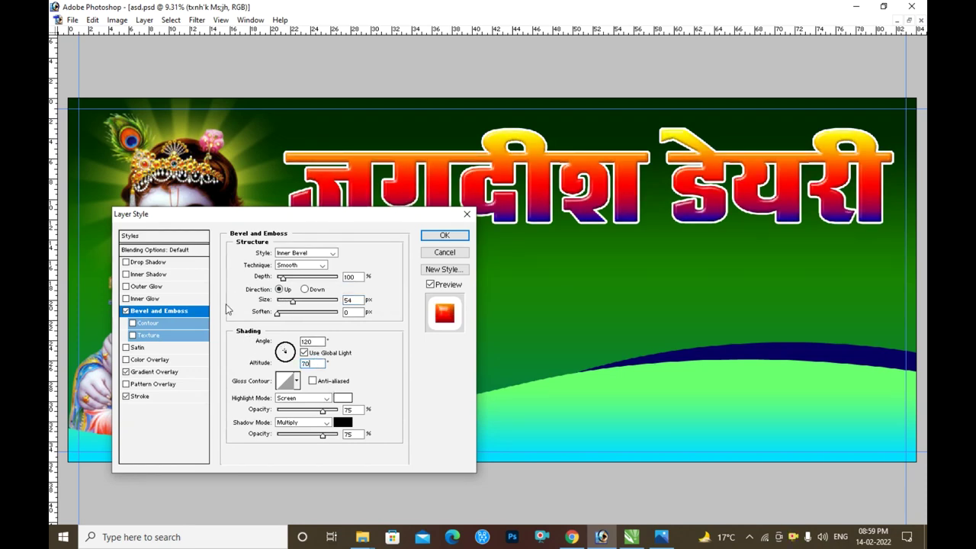
# - Add a Normal-mode outer glow to the title with spread and size about 73
pyautogui.click(148, 274)
pyautogui.click(159, 286)
pyautogui.click(125, 274)
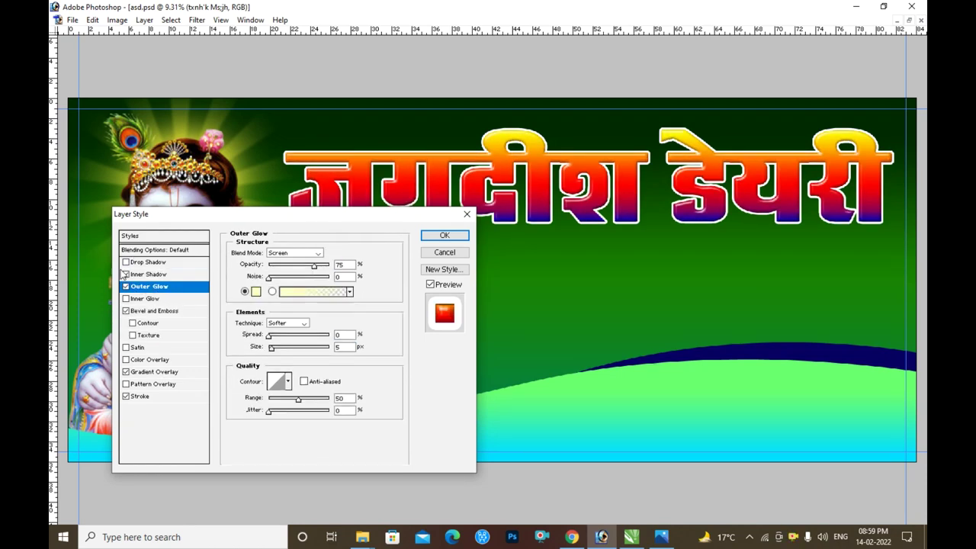
pyautogui.click(257, 291)
pyautogui.press('Return')
pyautogui.click(293, 253)
pyautogui.click(292, 263)
pyautogui.click(289, 348)
pyautogui.moveTo(269, 336); pyautogui.dragTo(311, 354)
# - Add a faint drop shadow about 245 px away and apply the title effects
pyautogui.click(185, 263)
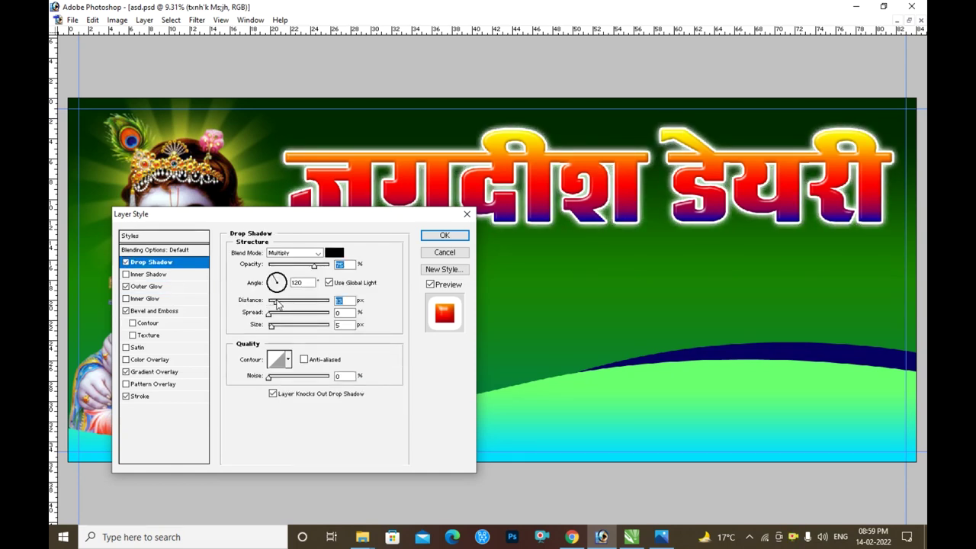
pyautogui.moveTo(307, 305); pyautogui.dragTo(320, 303)
pyautogui.moveTo(313, 265); pyautogui.dragTo(281, 272)
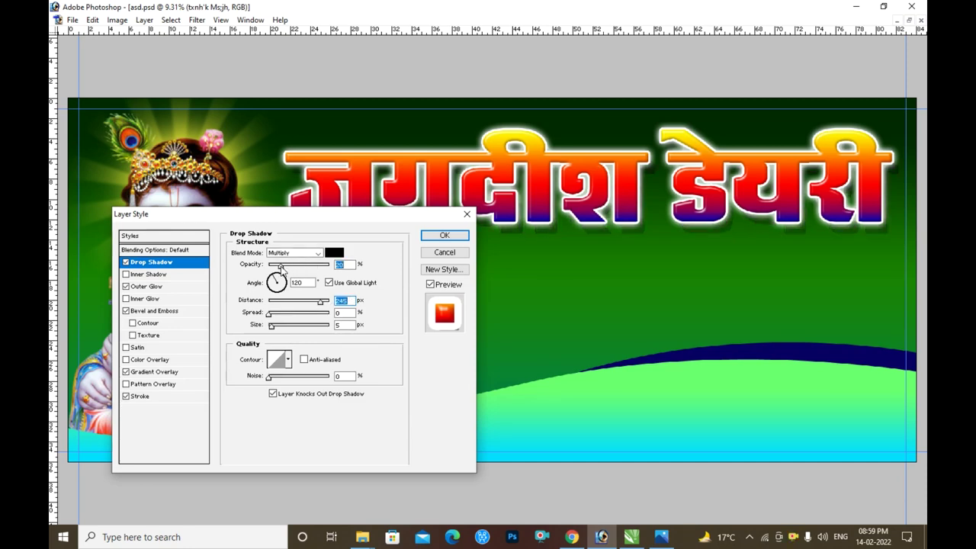
pyautogui.click(444, 235)
pyautogui.press('Tab')
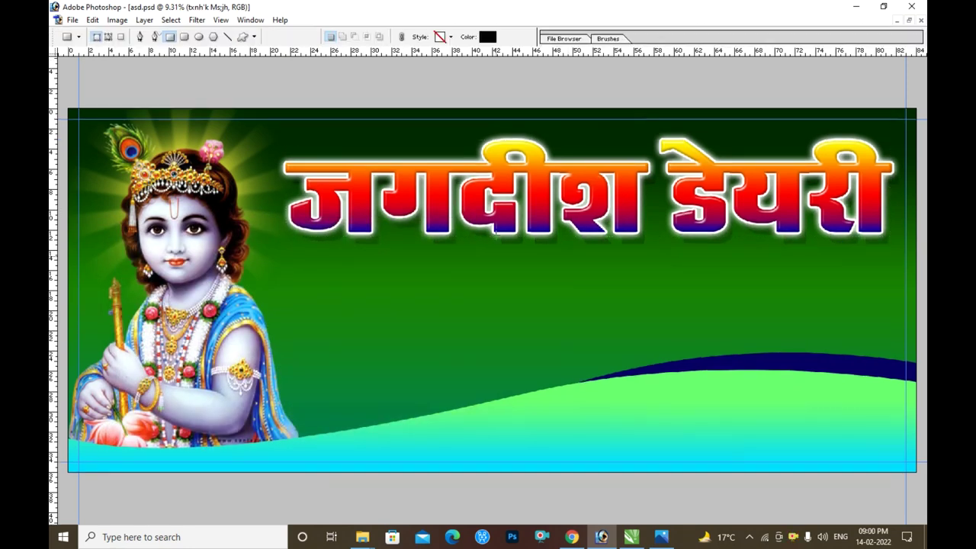
# - Draw a rounded bar below the title and make it slightly taller
pyautogui.moveTo(356, 260); pyautogui.dragTo(853, 288)
pyautogui.hotkey('ctrl', 't')
pyautogui.moveTo(609, 296); pyautogui.dragTo(614, 293)
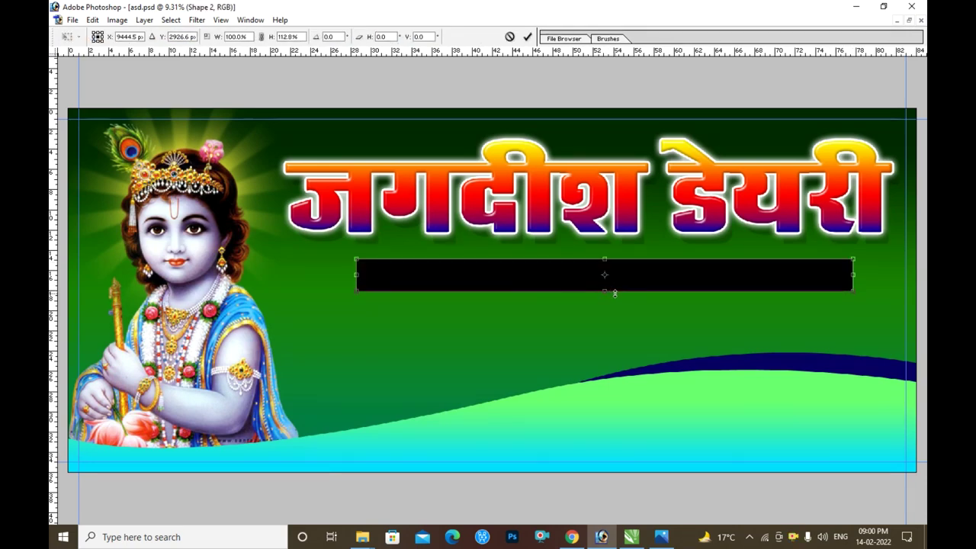
pyautogui.press('Return')
# - Give the bar a Gradient Overlay from bright red to dark red 8C0000
pyautogui.hotkey('alt', 'l')
pyautogui.press('y')
pyautogui.press('g')
pyautogui.click(301, 277)
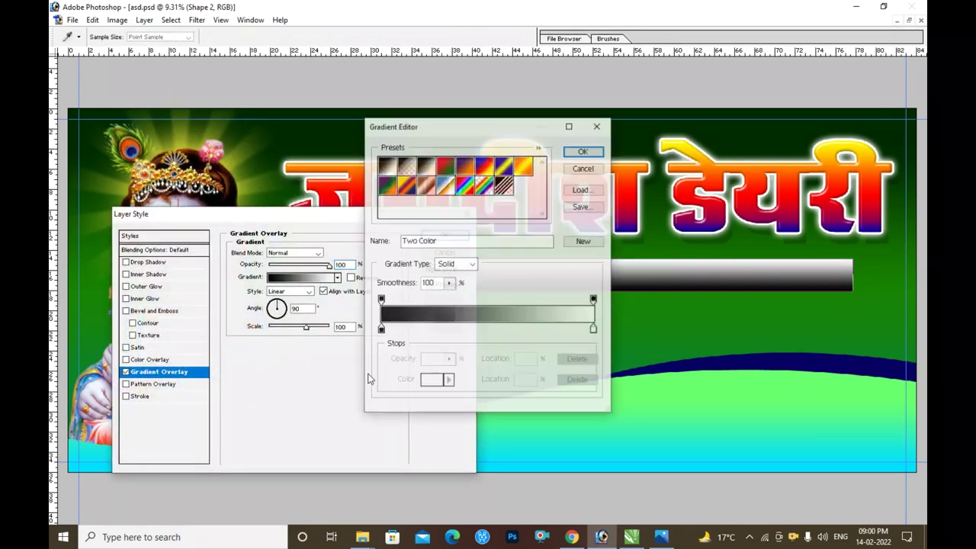
pyautogui.click(593, 329)
pyautogui.click(433, 379)
pyautogui.moveTo(473, 259); pyautogui.dragTo(512, 271)
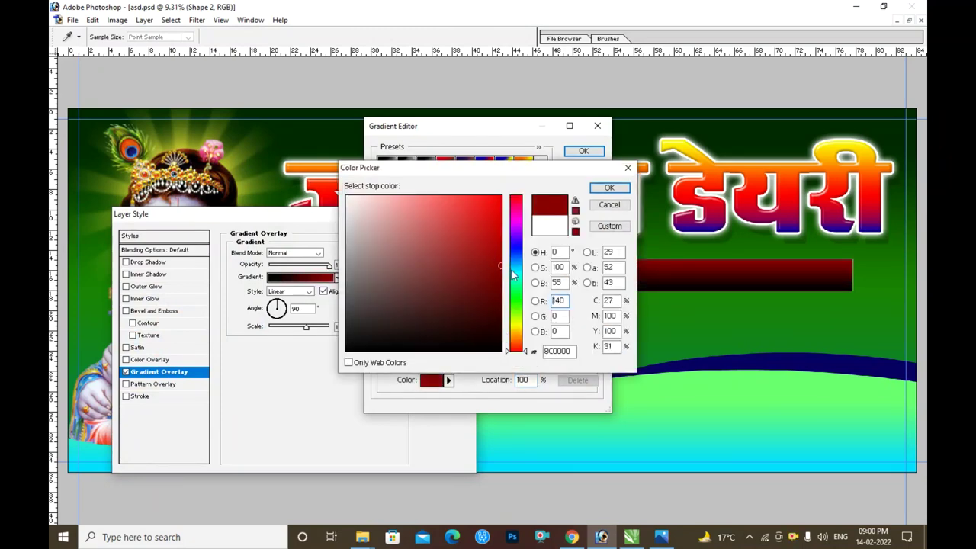
pyautogui.press('Return')
pyautogui.click(432, 380)
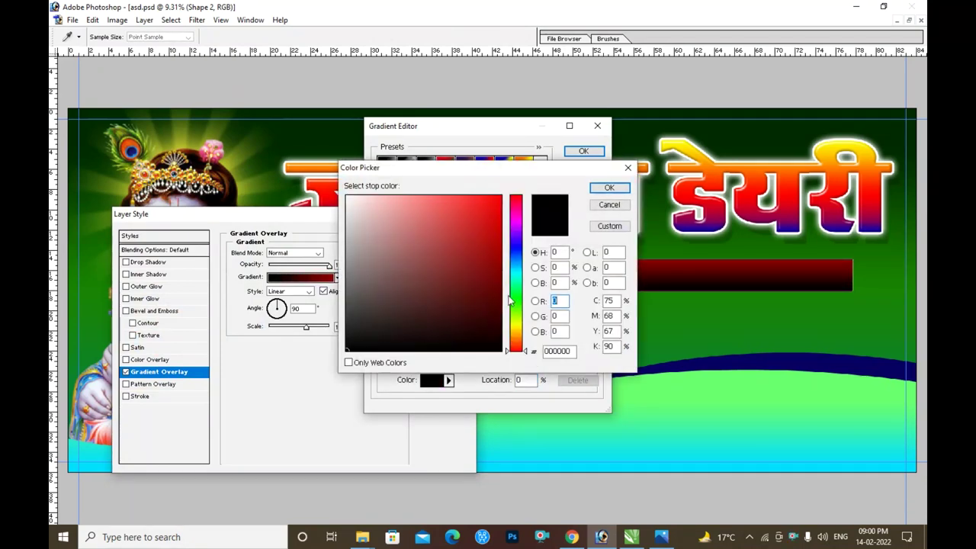
pyautogui.moveTo(503, 229); pyautogui.dragTo(530, 177)
pyautogui.press('Return')
# - Add a red stroke about 23 px thick to the bar
pyautogui.press('Return')
pyautogui.click(141, 395)
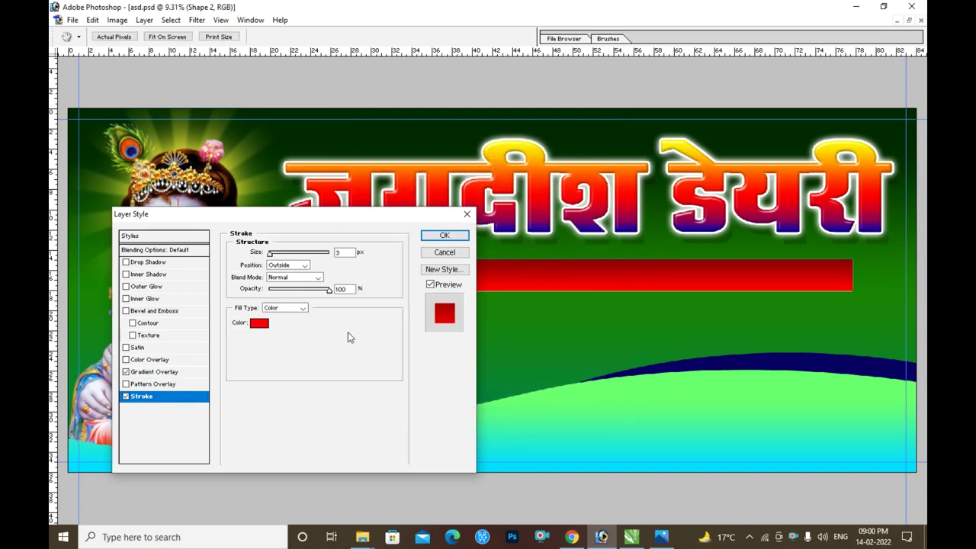
pyautogui.click(259, 323)
pyautogui.press('Return')
pyautogui.hotkey('shift', 'Up')
pyautogui.hotkey('shift', 'Up')
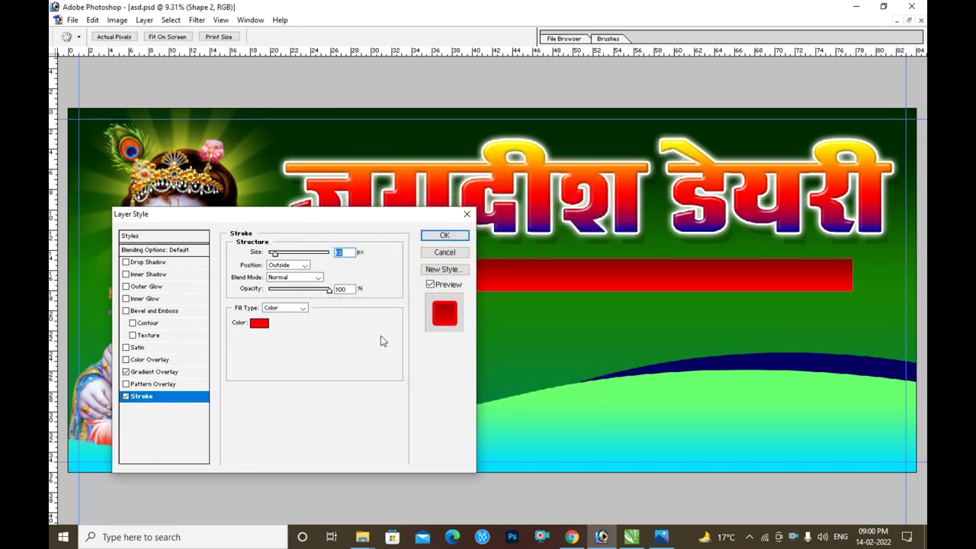
# - Add a farther drop shadow at about 48% opacity and a bevel, then apply
pyautogui.click(149, 261)
pyautogui.moveTo(283, 303); pyautogui.dragTo(315, 305)
pyautogui.moveTo(313, 265); pyautogui.dragTo(298, 266)
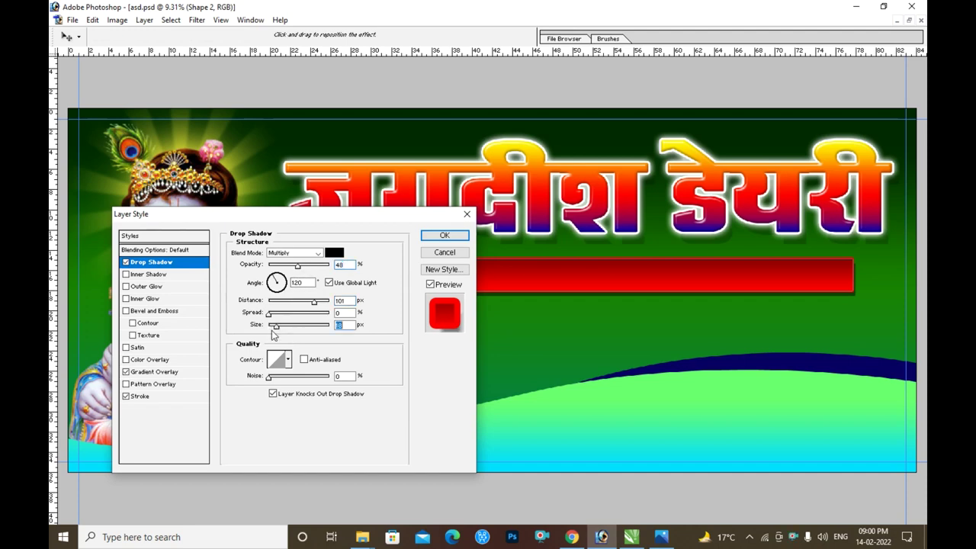
pyautogui.click(157, 311)
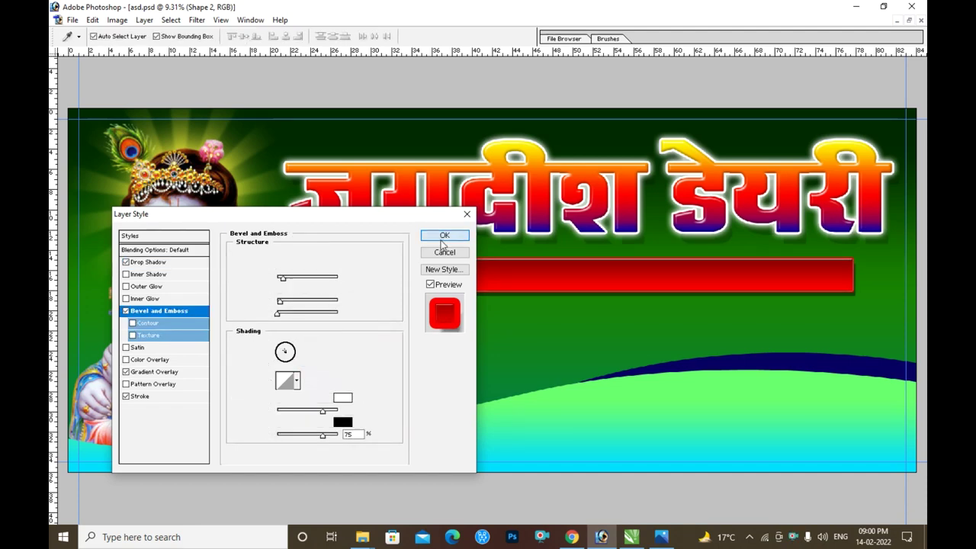
pyautogui.click(445, 237)
# - Start a new text layer on the banner with placeholder text selected
pyautogui.press('t')
pyautogui.click(371, 328)
pyautogui.write('fgfj')
pyautogui.hotkey('ctrl', 'a')
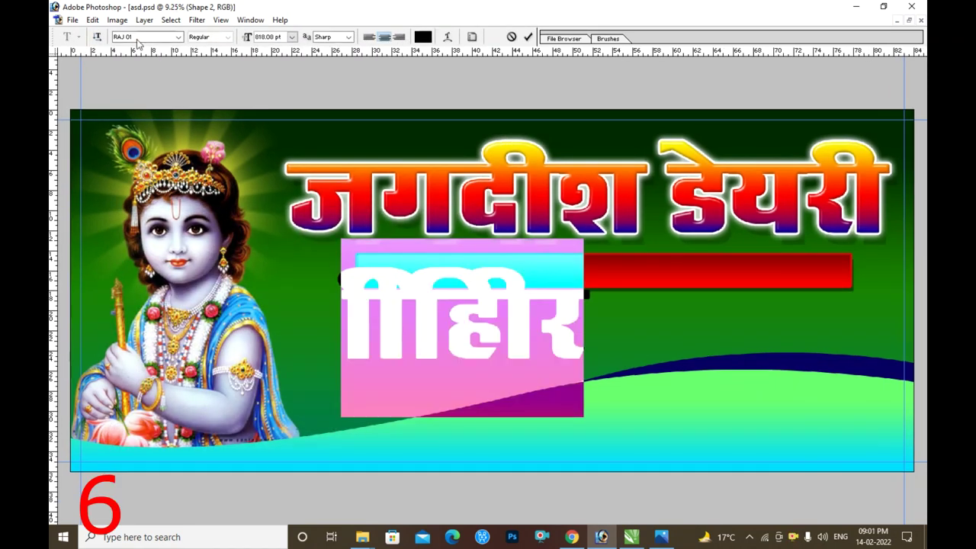
# - Paste the Hindi product list line and move it up and right
pyautogui.hotkey('ctrl', 'v')
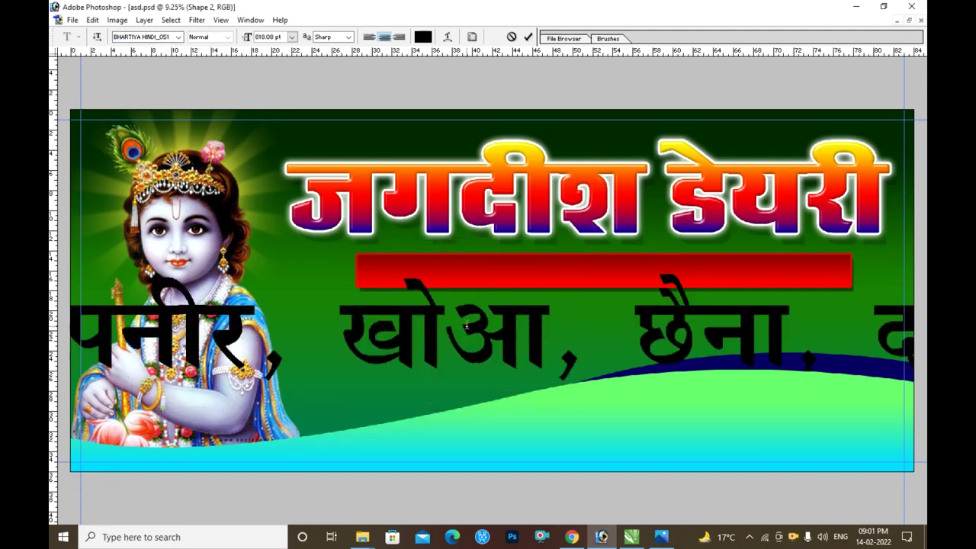
pyautogui.hotkey('ctrl', 'Return')
pyautogui.press('v')
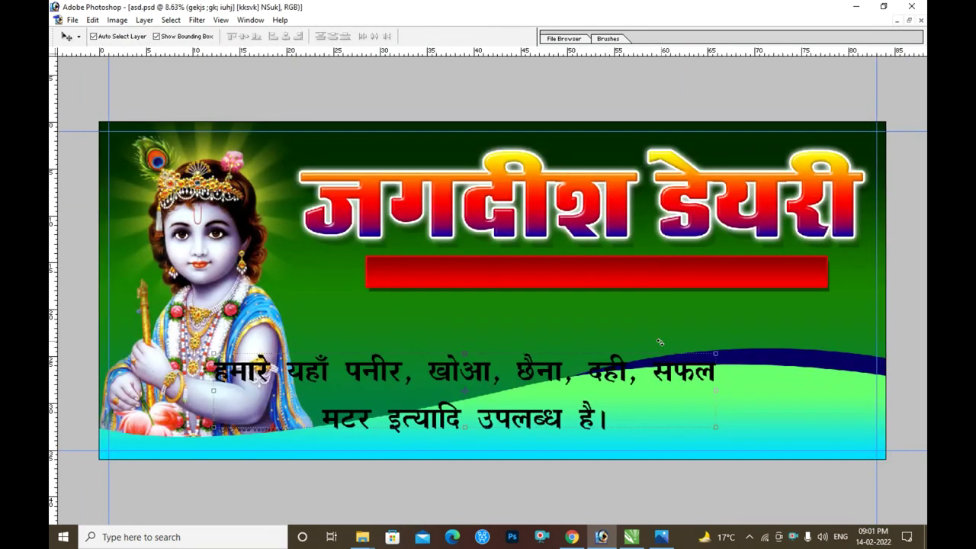
pyautogui.moveTo(660, 360); pyautogui.dragTo(756, 306)
# - Set the paragraph font to BHARTIYA HINDI_100 and shrink it to fit one line
pyautogui.press('t')
pyautogui.click(564, 316)
pyautogui.hotkey('ctrl', 'a')
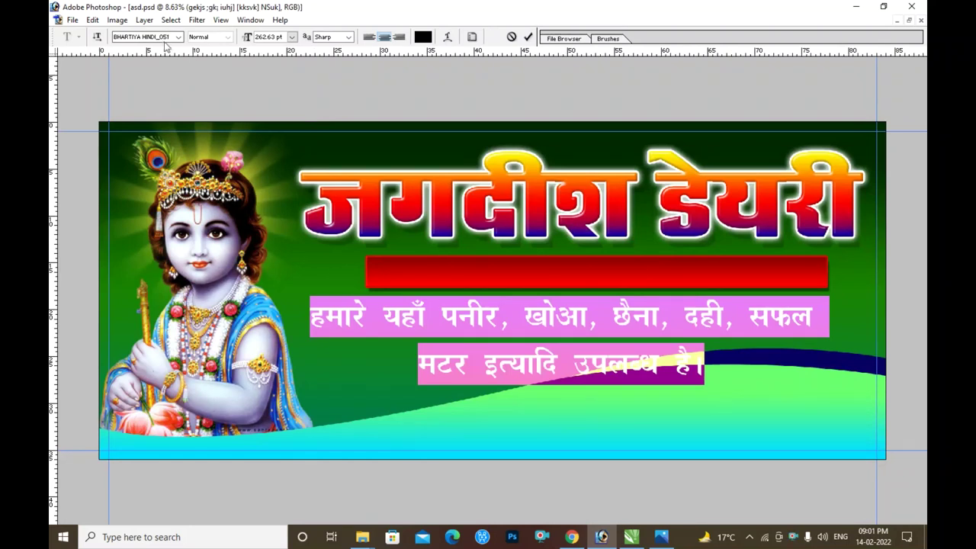
pyautogui.press('Down')
pyautogui.press('Down')
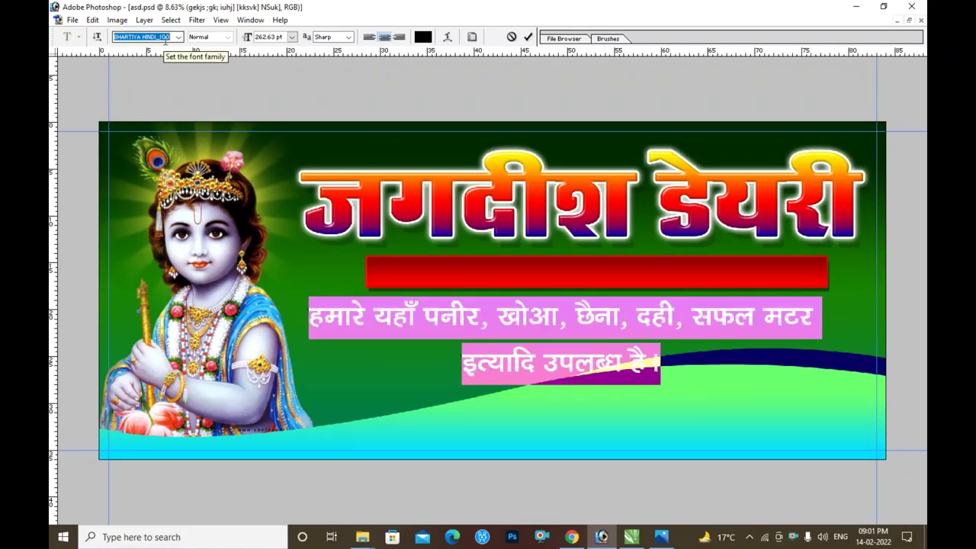
pyautogui.press('Return')
pyautogui.hotkey('ctrl', 'shift', ',')
pyautogui.hotkey('ctrl', 'shift', ',')
pyautogui.hotkey('ctrl', 'shift', ',')
pyautogui.hotkey('ctrl', 'shift', ',')
pyautogui.hotkey('ctrl', 'shift', ',')
pyautogui.hotkey('ctrl', 'shift', ',')
pyautogui.hotkey('ctrl', 'shift', ',')
pyautogui.hotkey('ctrl', 'shift', ',')
pyautogui.hotkey('ctrl', 'shift', ',')
pyautogui.hotkey('ctrl', 'shift', ',')
pyautogui.hotkey('ctrl', 'shift', ',')
pyautogui.hotkey('ctrl', 'shift', ',')
pyautogui.hotkey('ctrl', 'shift', ',')
pyautogui.hotkey('ctrl', 'shift', ',')
pyautogui.hotkey('ctrl', 'shift', ',')
pyautogui.hotkey('ctrl', 'shift', ',')
pyautogui.hotkey('ctrl', 'shift', ',')
pyautogui.hotkey('ctrl', 'shift', ',')
pyautogui.hotkey('ctrl', 'shift', ',')
pyautogui.hotkey('ctrl', 'shift', ',')
pyautogui.hotkey('ctrl', 'shift', ',')
pyautogui.hotkey('ctrl', 'shift', ',')
pyautogui.hotkey('ctrl', 'shift', ',')
pyautogui.hotkey('ctrl', 'shift', ',')
pyautogui.hotkey('ctrl', 'shift', ',')
pyautogui.hotkey('ctrl', 'shift', ',')
pyautogui.hotkey('ctrl', 'shift', ',')
pyautogui.hotkey('ctrl', 'shift', ',')
pyautogui.hotkey('ctrl', 'shift', ',')
pyautogui.hotkey('ctrl', 'shift', ',')
pyautogui.hotkey('ctrl', 'shift', ',')
pyautogui.hotkey('ctrl', 'shift', ',')
pyautogui.hotkey('ctrl', 'shift', ',')
pyautogui.hotkey('ctrl', 'shift', ',')
pyautogui.hotkey('ctrl', 'shift', ',')
pyautogui.hotkey('ctrl', 'shift', ',')
pyautogui.hotkey('ctrl', 'Return')
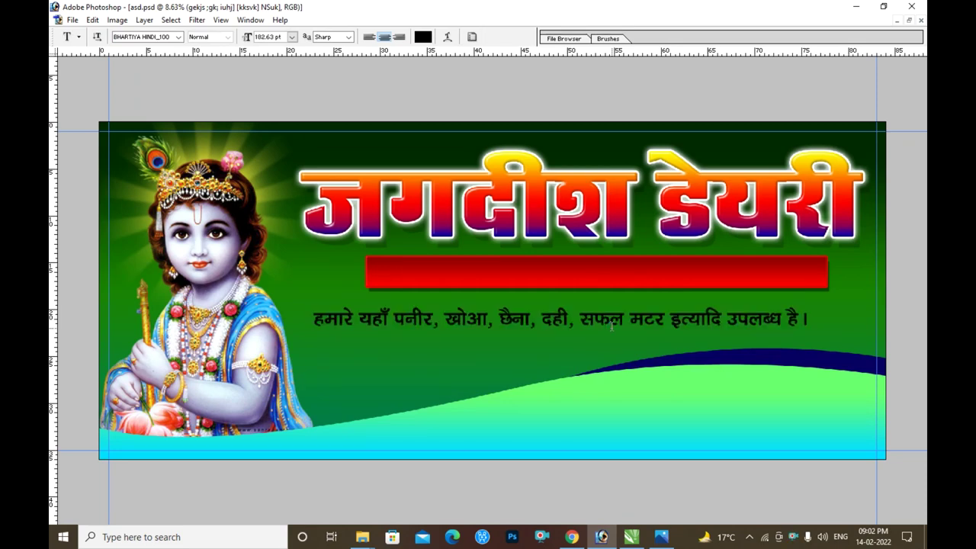
# - Move the text line onto the red bar and make it taller
pyautogui.press('v')
pyautogui.moveTo(611, 327); pyautogui.dragTo(671, 277)
pyautogui.hotkey('ctrl', 't')
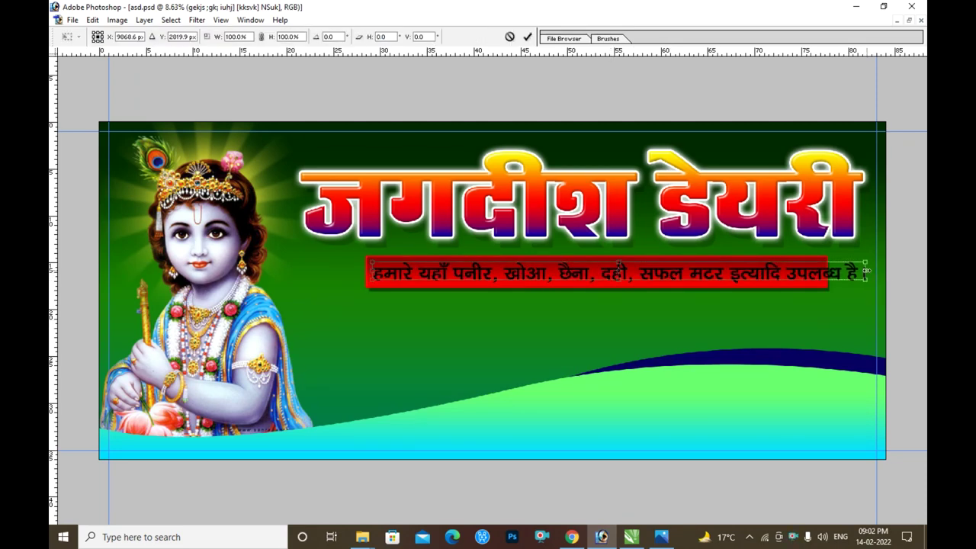
pyautogui.press('Return')
pyautogui.keyDown('ctrl'); pyautogui.click(657, 278); pyautogui.keyUp('ctrl')
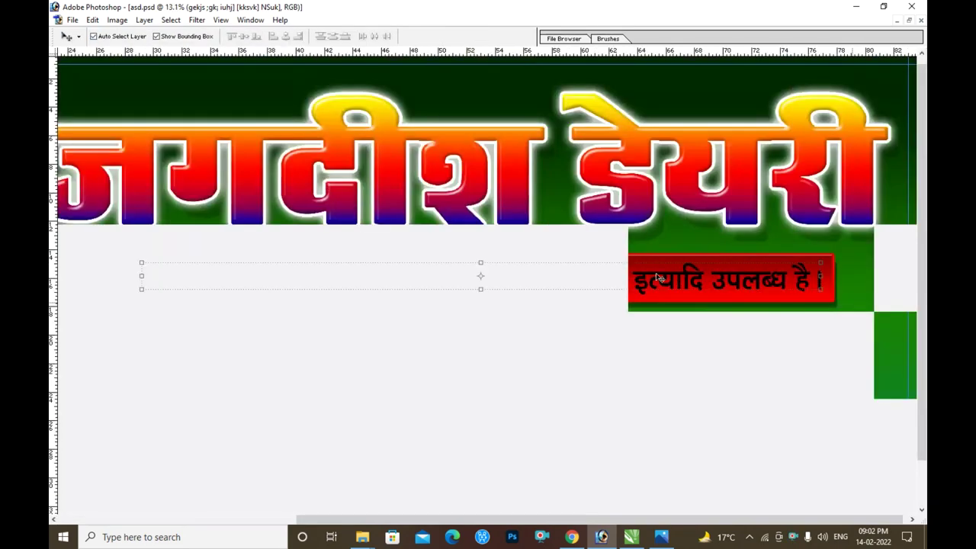
pyautogui.hotkey('ctrl', 't')
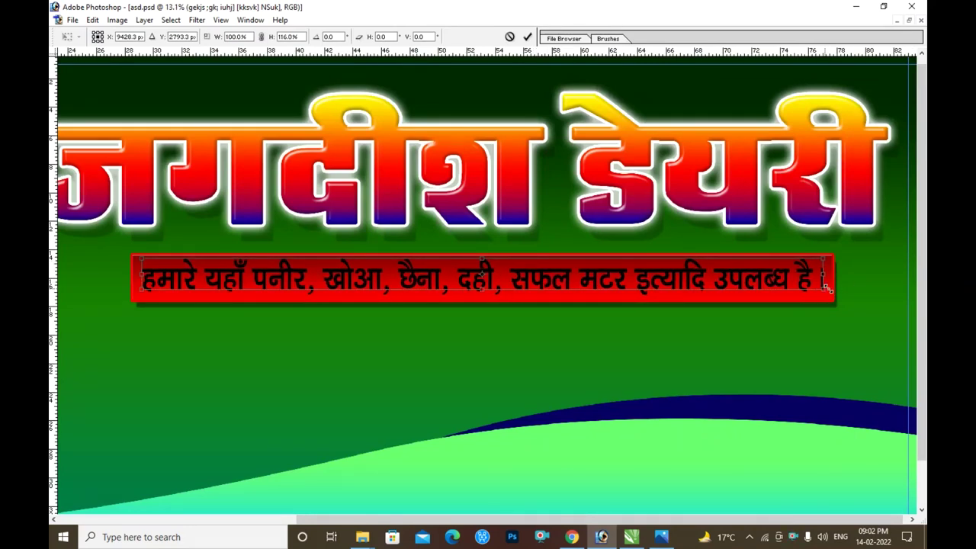
pyautogui.press('Return')
# - Add a Gradient Overlay to the text with a bright yellow left stop
pyautogui.hotkey('alt', 'l')
pyautogui.press('y')
pyautogui.press('g')
pyautogui.click(303, 277)
pyautogui.click(381, 329)
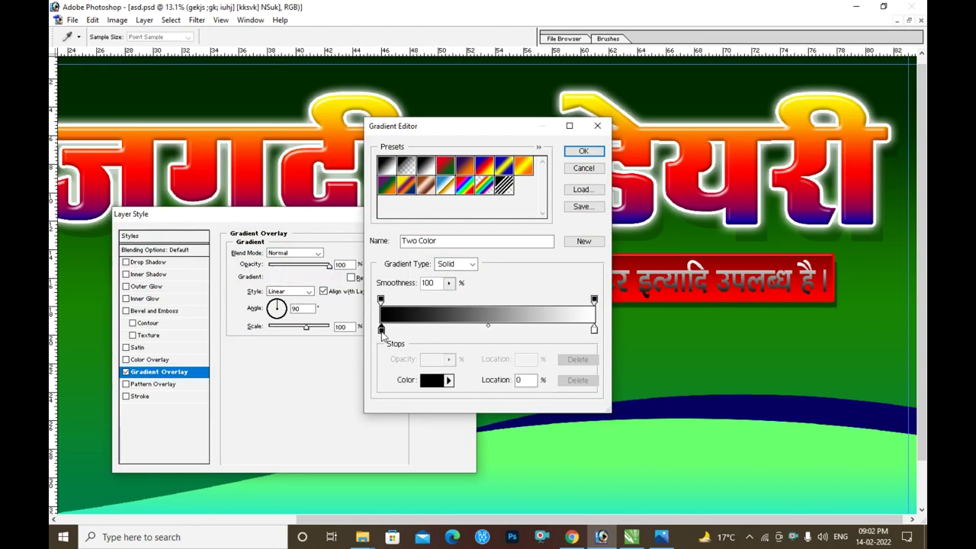
pyautogui.click(429, 381)
pyautogui.moveTo(521, 332); pyautogui.dragTo(521, 327)
pyautogui.click(497, 199)
pyautogui.click(609, 187)
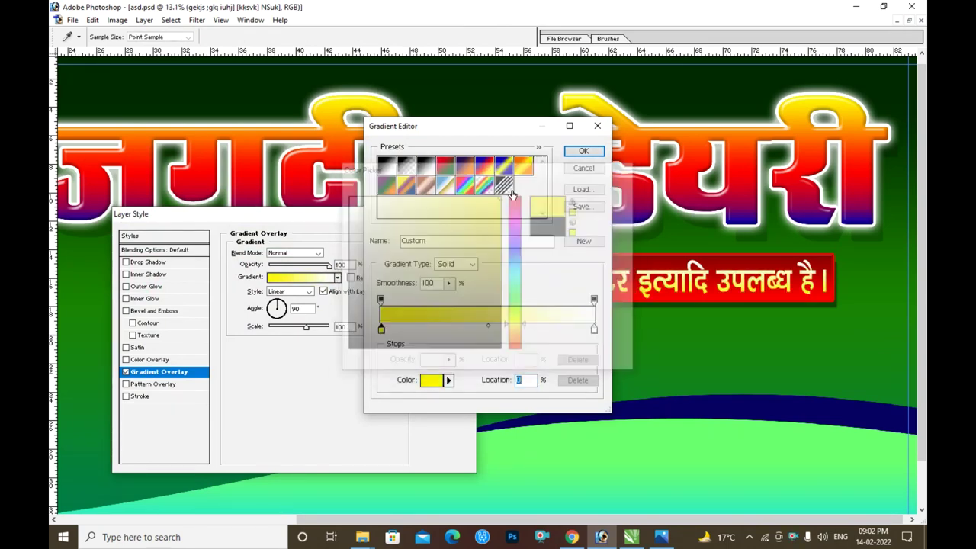
pyautogui.press('Return')
# - Add a drop shadow to the text and apply the effects
pyautogui.click(141, 261)
pyautogui.moveTo(283, 304); pyautogui.dragTo(293, 302)
pyautogui.click(444, 235)
pyautogui.hotkey('ctrl', '0')
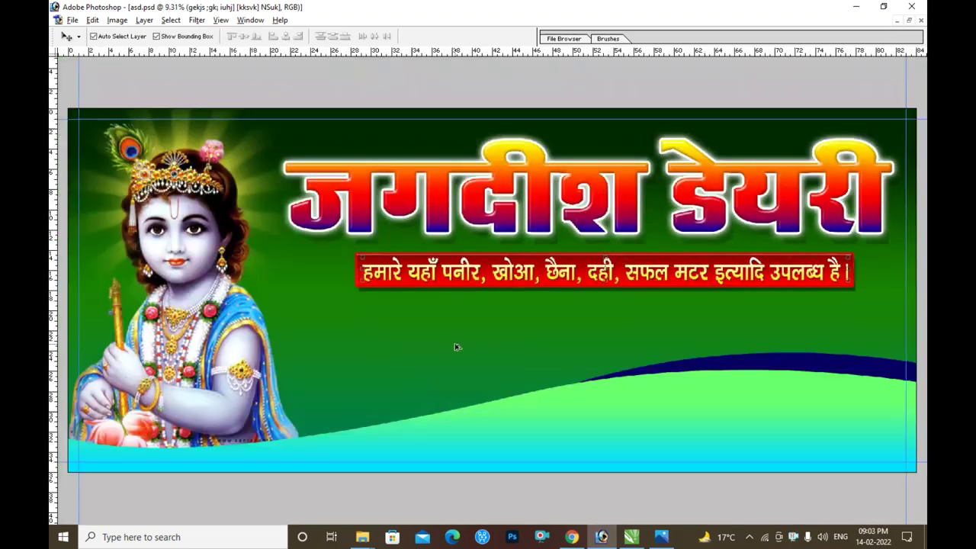
# - Draw a black hexagon below the red bar and enlarge it slightly
pyautogui.press('u')
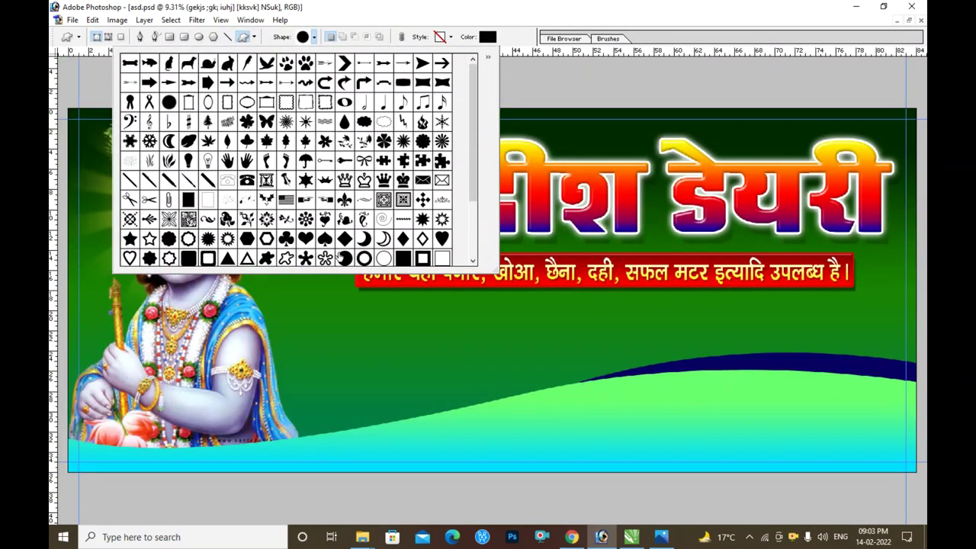
pyautogui.doubleClick(248, 240)
pyautogui.moveTo(396, 389); pyautogui.dragTo(417, 400)
pyautogui.press('v')
pyautogui.hotkey('ctrl', 't')
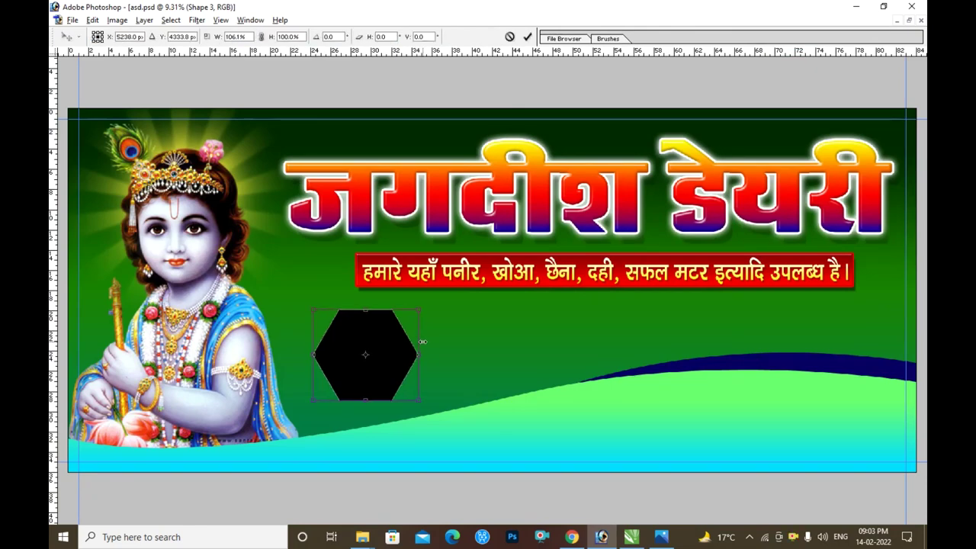
pyautogui.moveTo(419, 311); pyautogui.dragTo(427, 302)
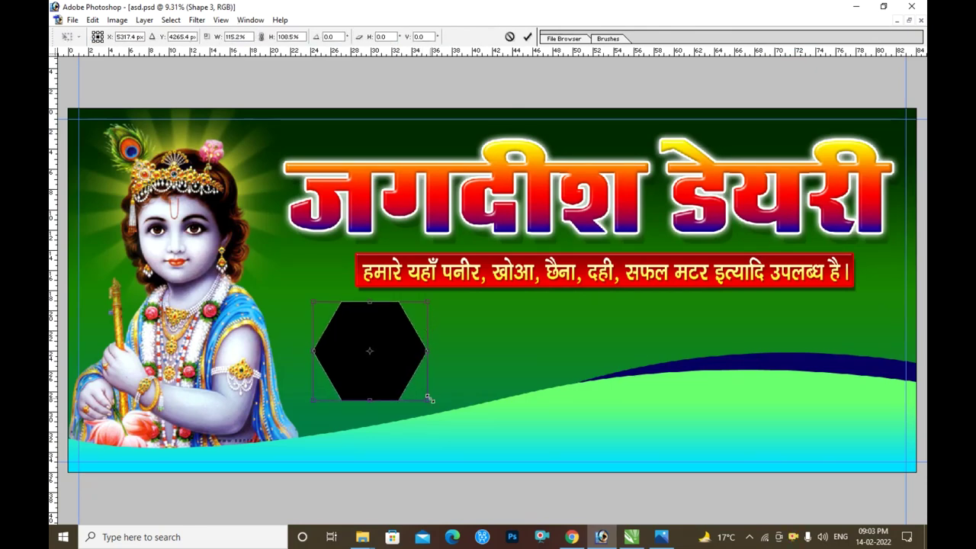
pyautogui.press('Return')
# - Give the hexagon a white stroke and drop shadow, then duplicate it to the right
pyautogui.hotkey('alt', 'l')
pyautogui.press('y')
pyautogui.press('k')
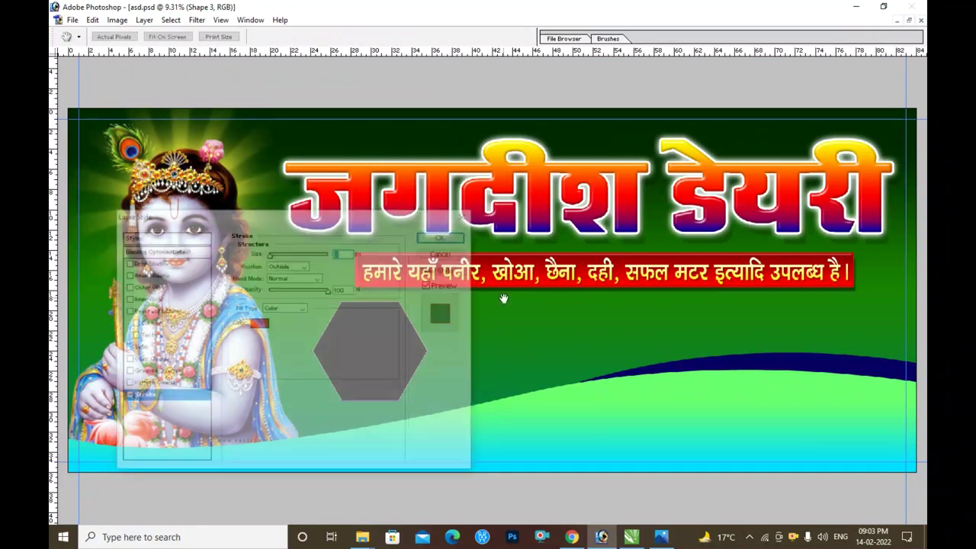
pyautogui.moveTo(391, 214); pyautogui.dragTo(688, 94)
pyautogui.click(556, 203)
pyautogui.click(267, 83)
pyautogui.press('Return')
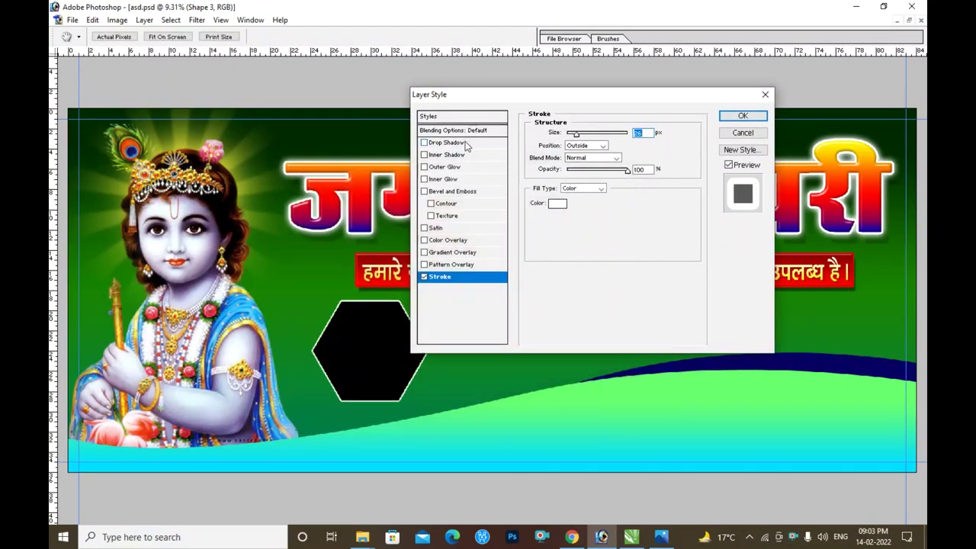
pyautogui.click(450, 143)
pyautogui.moveTo(572, 184); pyautogui.dragTo(612, 186)
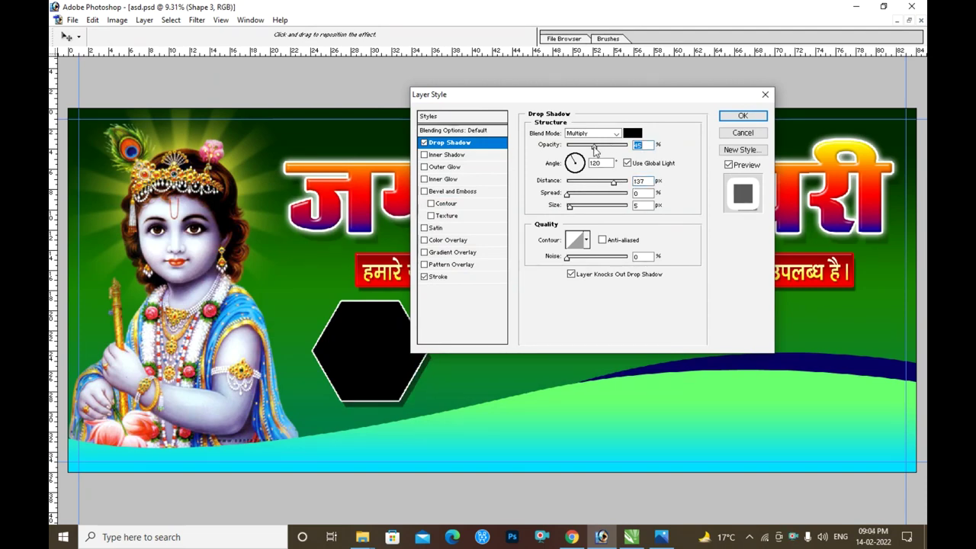
pyautogui.click(733, 116)
pyautogui.moveTo(392, 338); pyautogui.dragTo(641, 335)
# - Widen the row of hexagons slightly
pyautogui.scroll(-2, 579, 331)
pyautogui.scroll(1, 450, 330)
pyautogui.hotkey('ctrl', 't')
pyautogui.moveTo(828, 384); pyautogui.dragTo(829, 384)
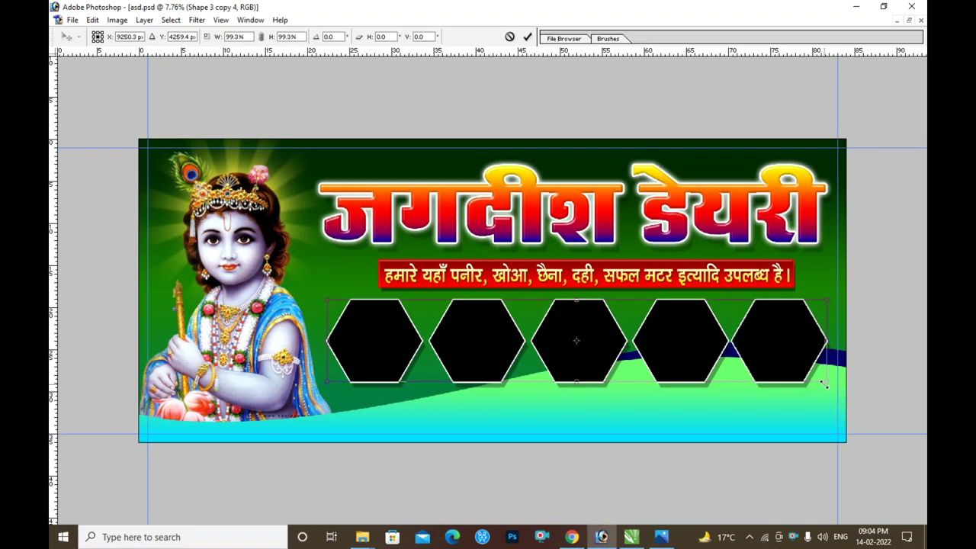
pyautogui.press('Return')
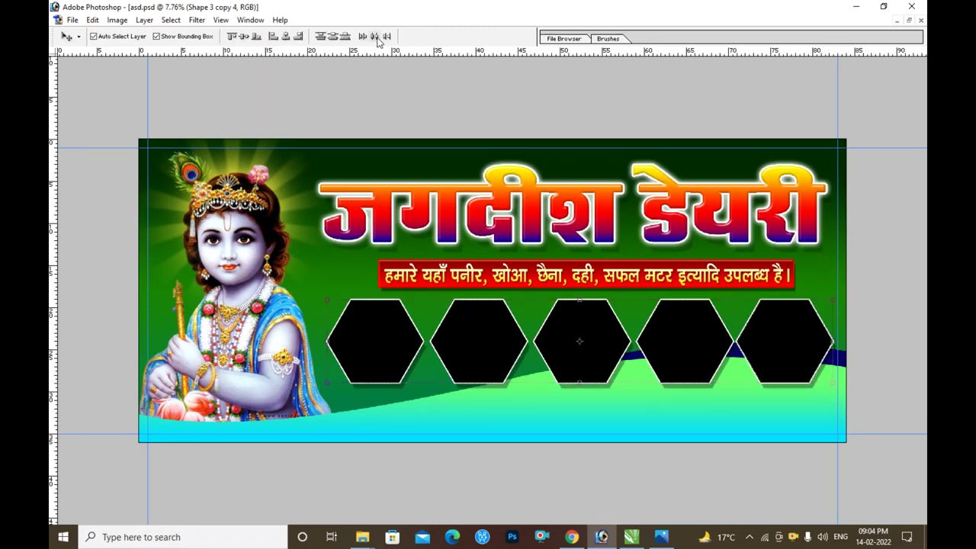
pyautogui.hotkey('ctrl', '+')
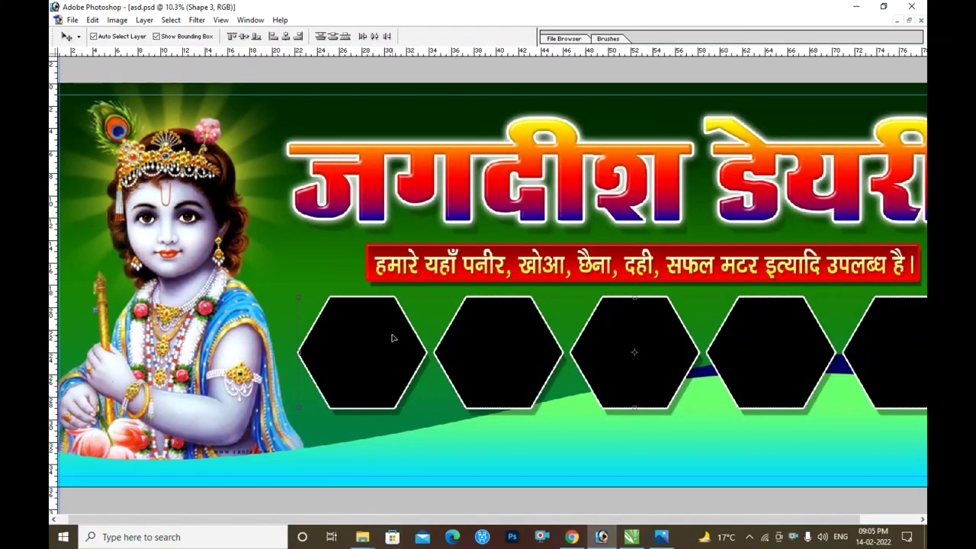
# - Paste the paneer photo into the first hexagon and enlarge it to fit
pyautogui.hotkey('ctrl', 'shift', 'v')
pyautogui.hotkey('ctrl', 't')
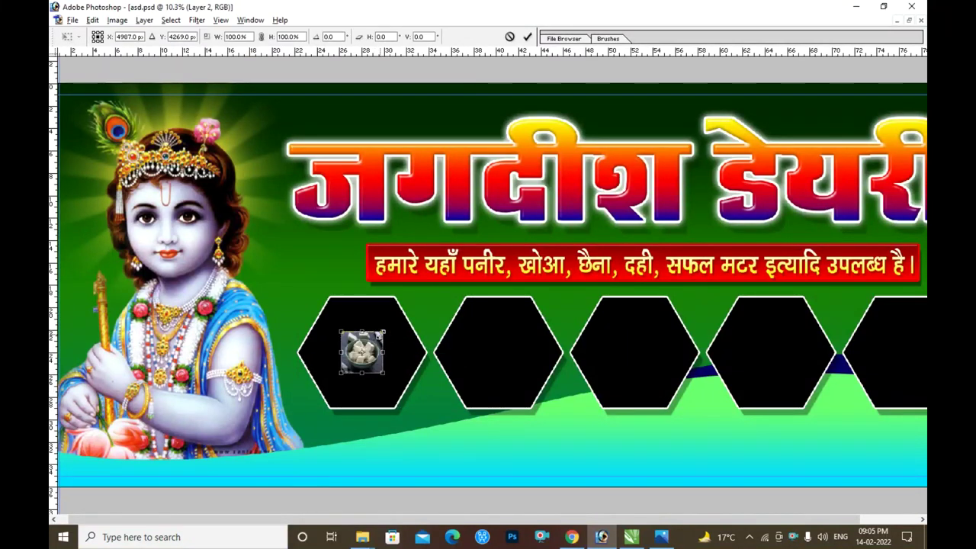
pyautogui.moveTo(385, 331); pyautogui.dragTo(427, 287)
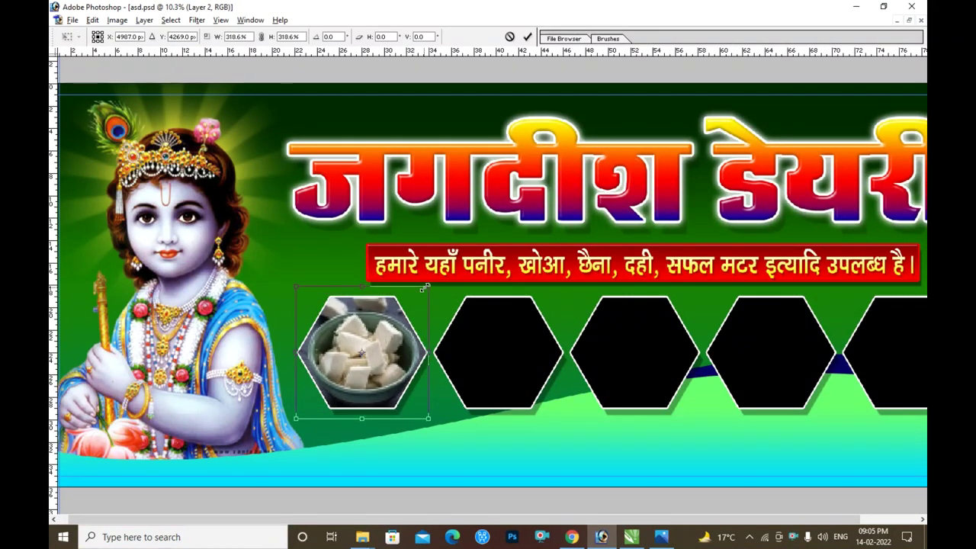
pyautogui.press('Return')
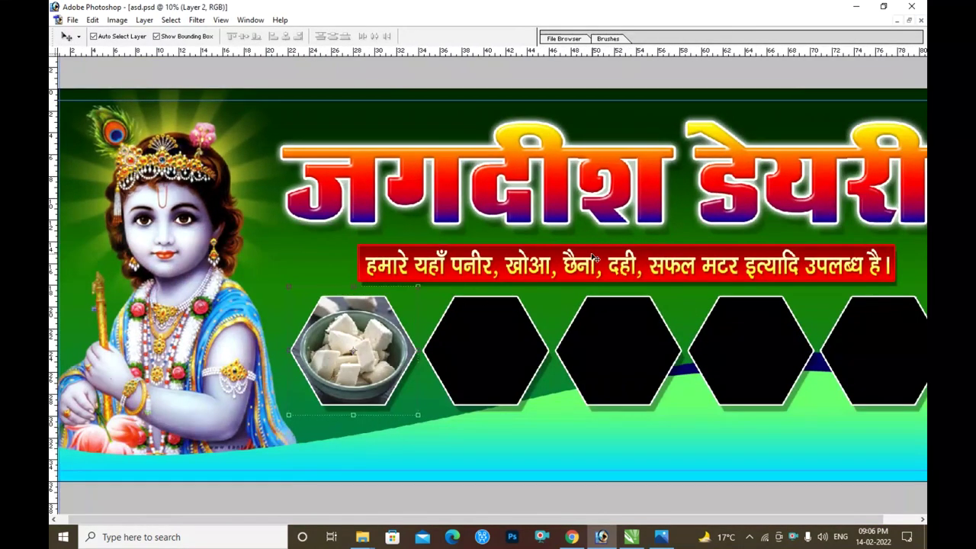
# - Paste the khoa photo into the second hexagon and stretch it to fill
pyautogui.hscroll(2, 488, 275)
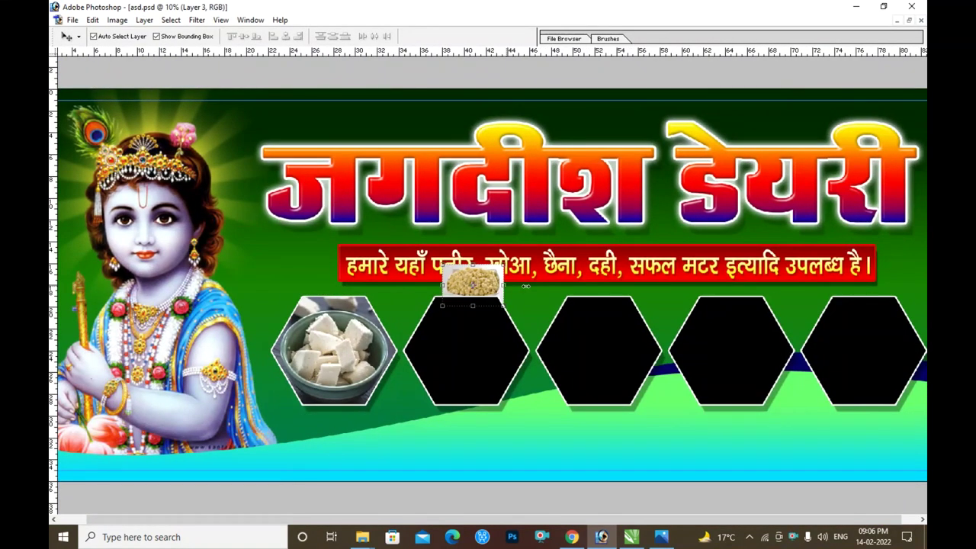
pyautogui.click(480, 322)
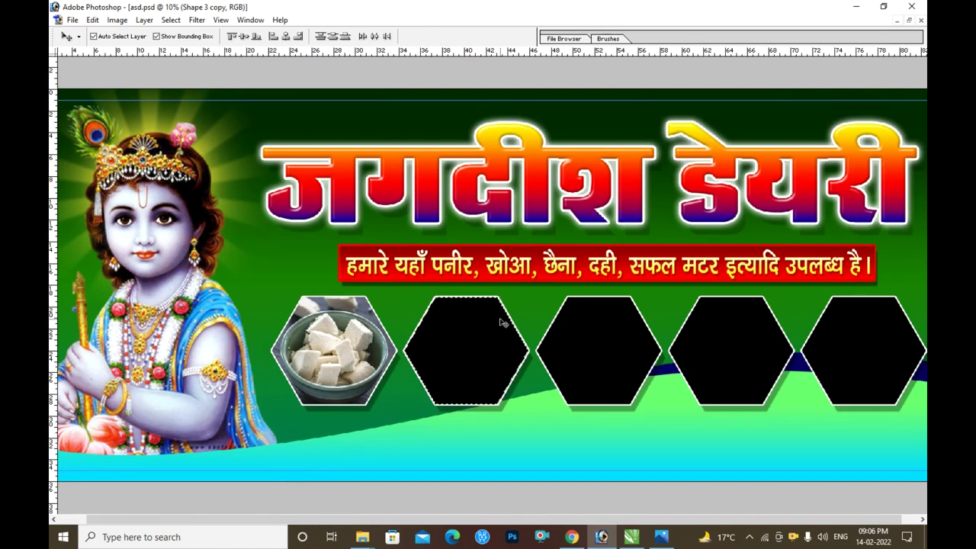
pyautogui.hotkey('ctrl', 'shift', 'v')
pyautogui.hotkey('ctrl', 't')
pyautogui.moveTo(516, 315); pyautogui.dragTo(477, 293)
pyautogui.moveTo(521, 339); pyautogui.dragTo(528, 337)
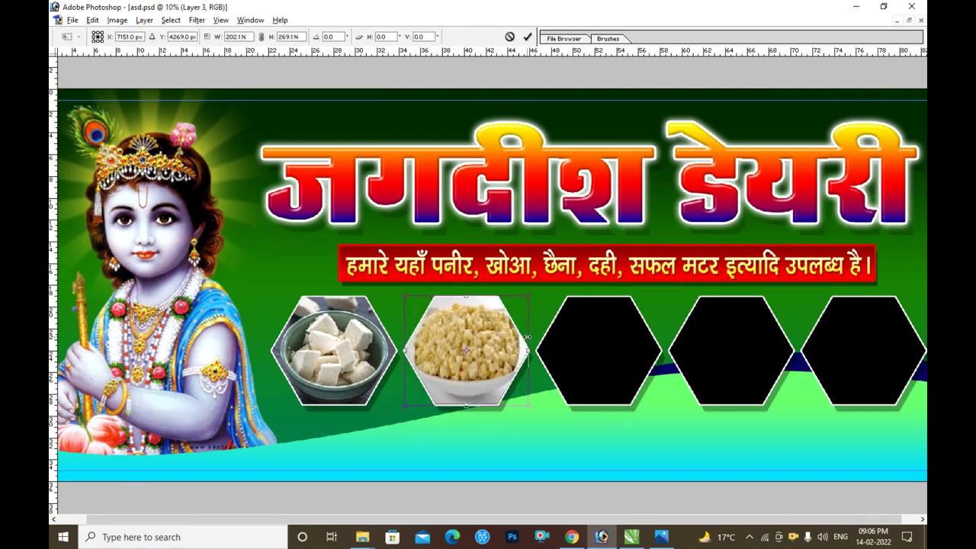
pyautogui.press('Return')
pyautogui.hotkey('ctrl', 'space')
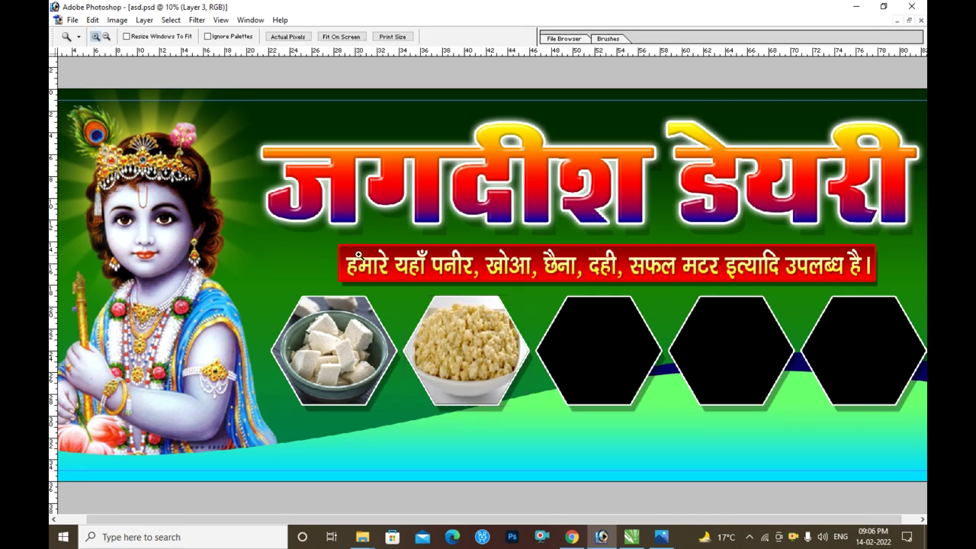
pyautogui.moveTo(331, 263); pyautogui.dragTo(658, 438)
pyautogui.hotkey('ctrl', '0')
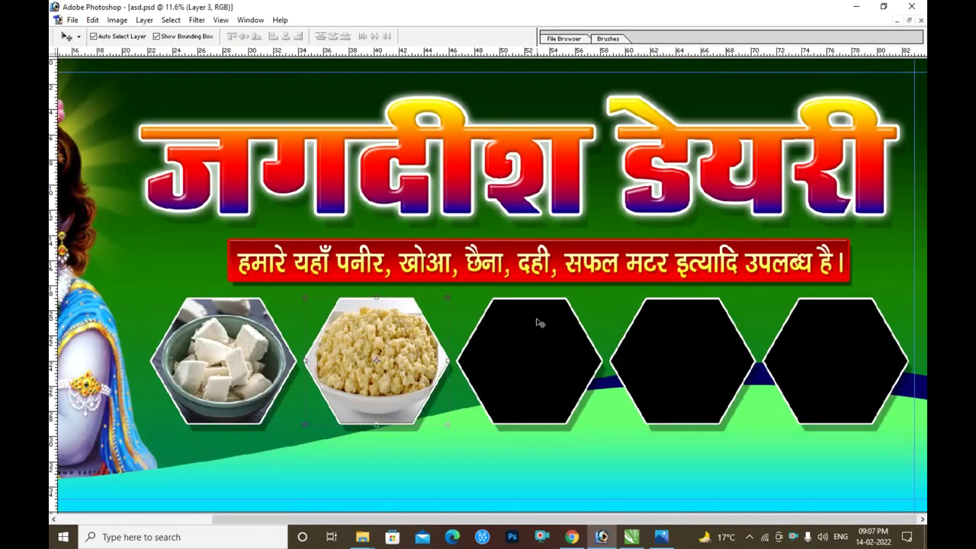
# - Paste the rasgulla photo into the third hexagon and resize it to fill
pyautogui.click(540, 323)
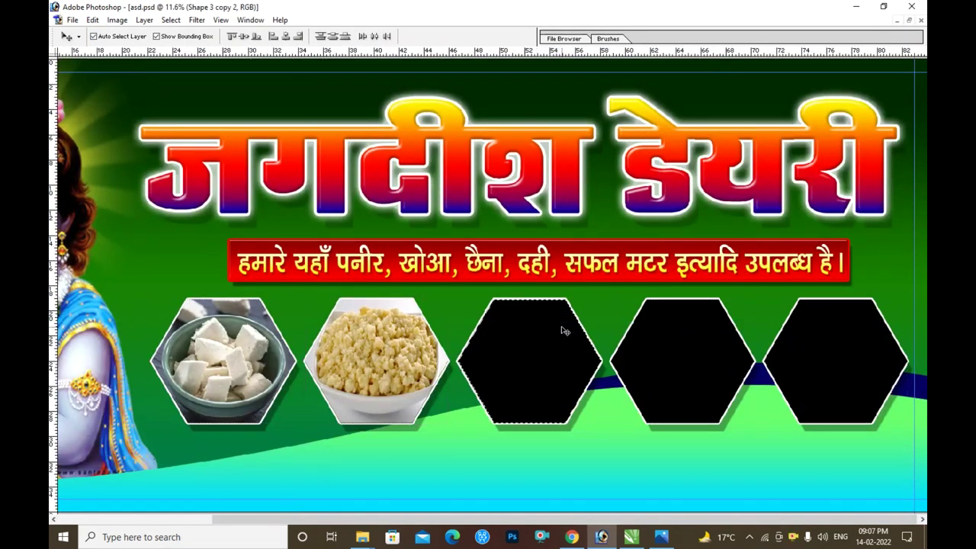
pyautogui.hotkey('ctrl', 'shift', 'v')
pyautogui.hotkey('ctrl', 't')
pyautogui.moveTo(554, 347); pyautogui.dragTo(613, 300)
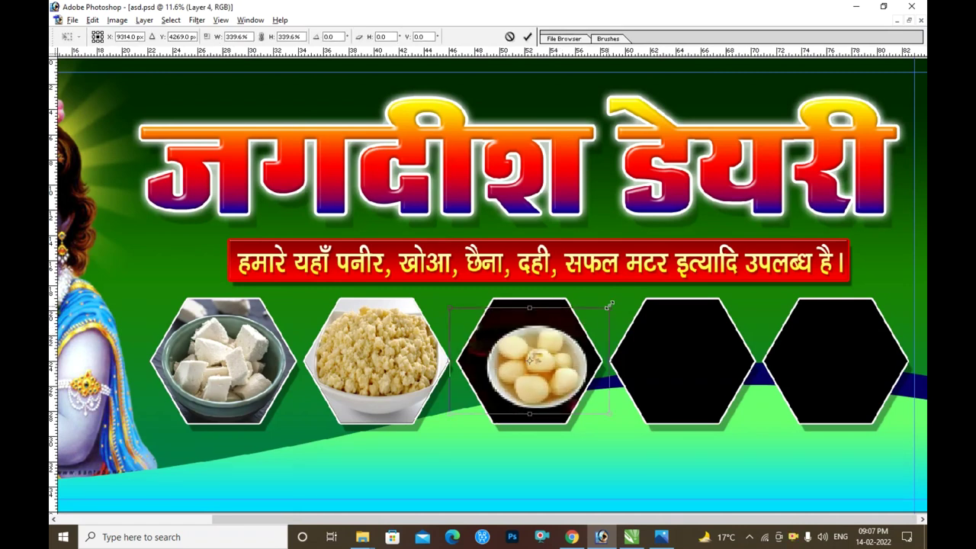
pyautogui.moveTo(559, 346); pyautogui.dragTo(548, 345)
pyautogui.moveTo(522, 299); pyautogui.dragTo(521, 285)
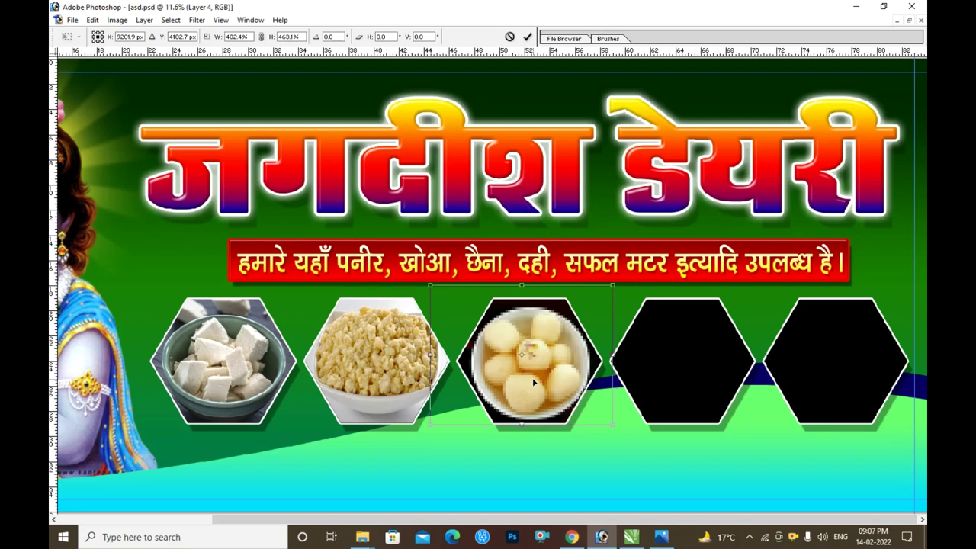
pyautogui.press('Return')
# - Zoom in on the rasgulla photo and use Curves to brighten it slightly
pyautogui.press('z')
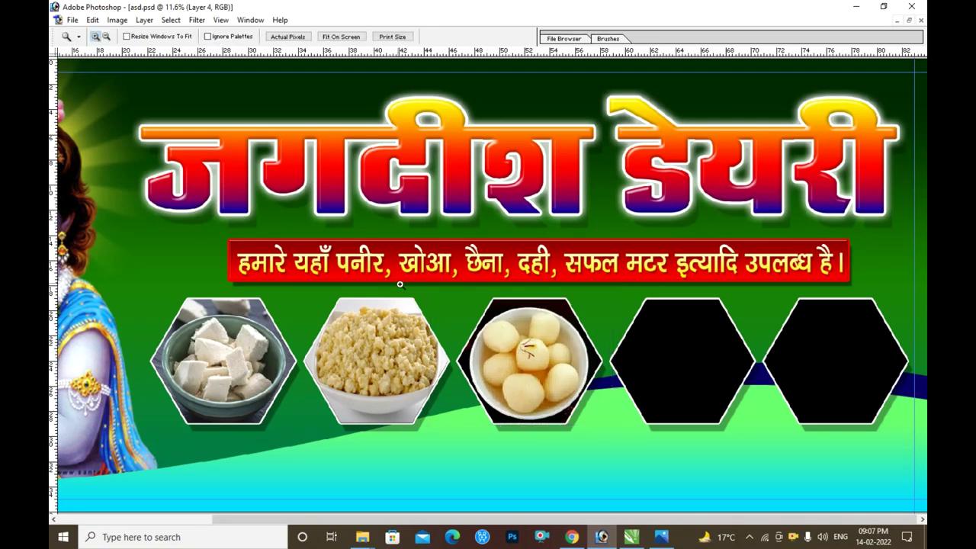
pyautogui.click(602, 396)
pyautogui.hotkey('ctrl', 'm')
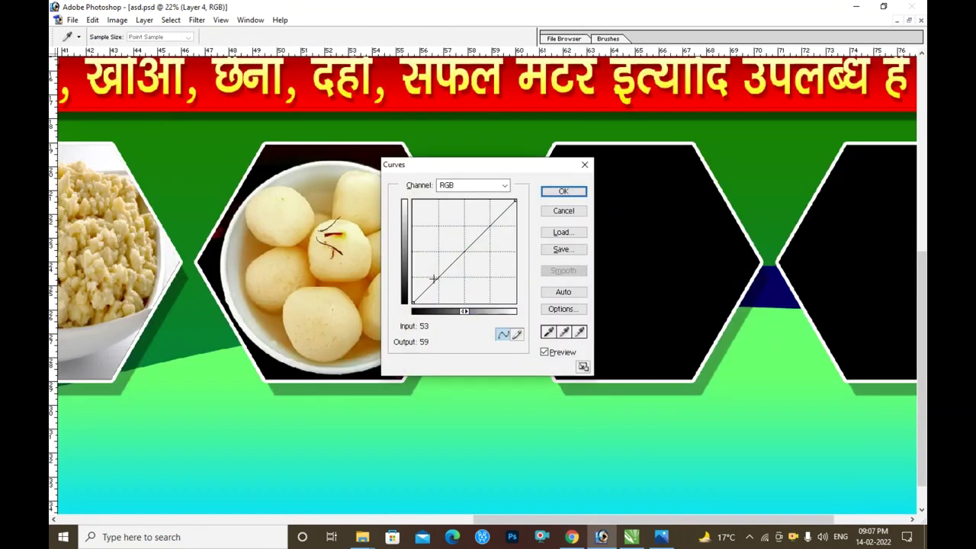
pyautogui.press('Escape')
pyautogui.press('v')
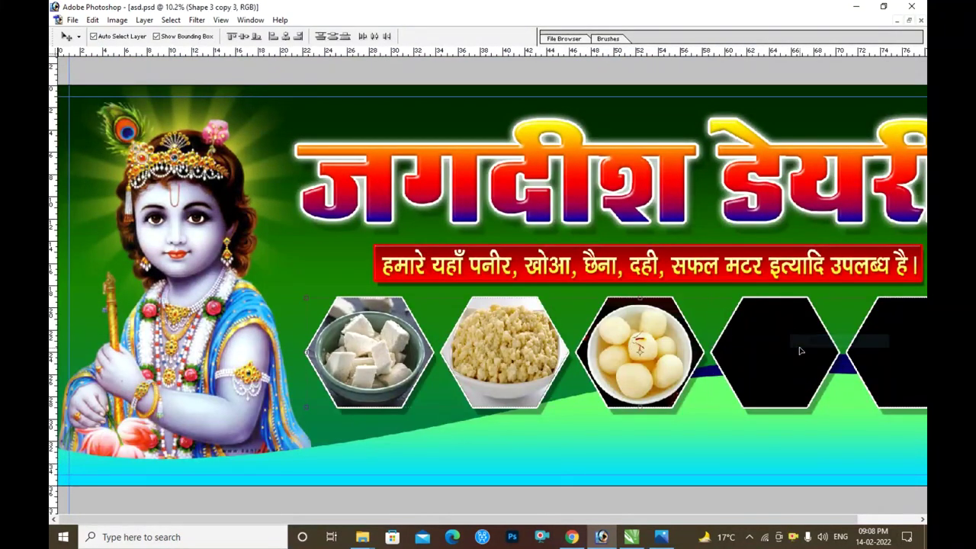
# - Paste the gulab jamun photo into the fourth hexagon and scale it up to fill it
pyautogui.hotkey('ctrl', 'shift', 'v')
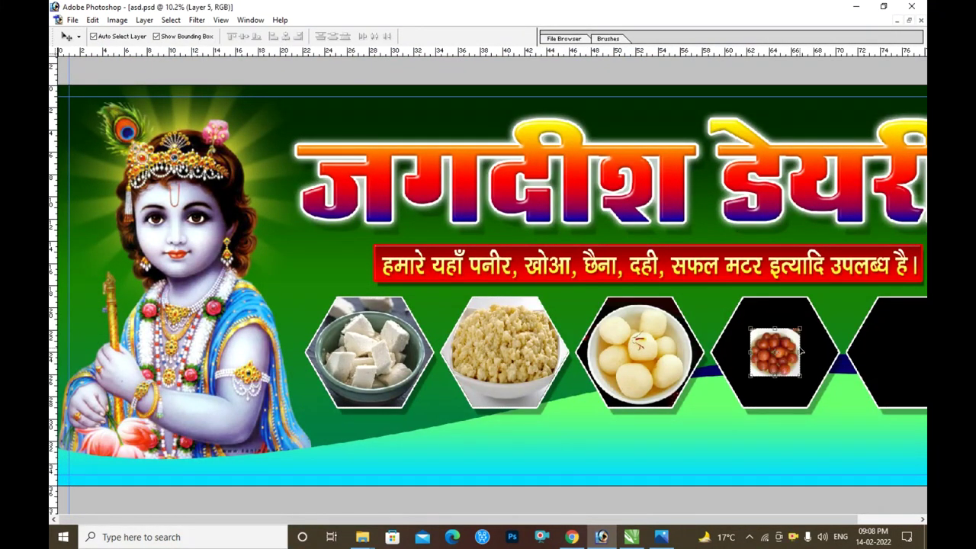
pyautogui.hotkey('ctrl', 't')
pyautogui.moveTo(800, 326); pyautogui.dragTo(833, 287)
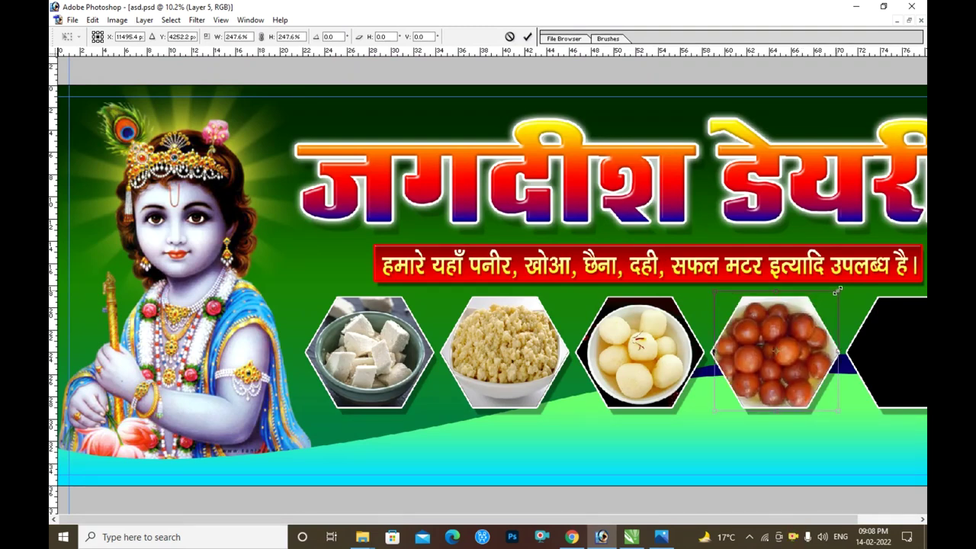
pyautogui.press('Return')
pyautogui.press('z')
pyautogui.click(762, 311)
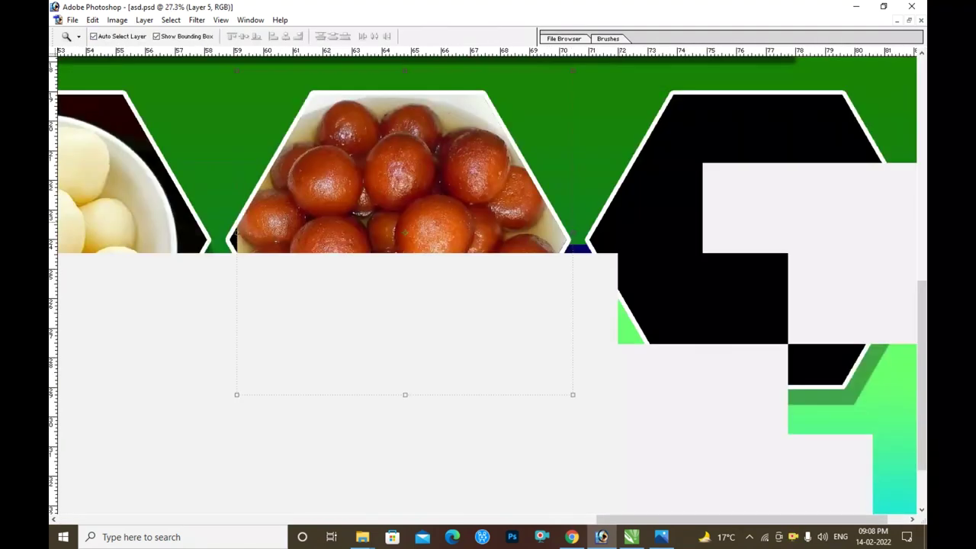
pyautogui.hotkey('ctrl', 't')
pyautogui.moveTo(252, 76); pyautogui.dragTo(241, 64)
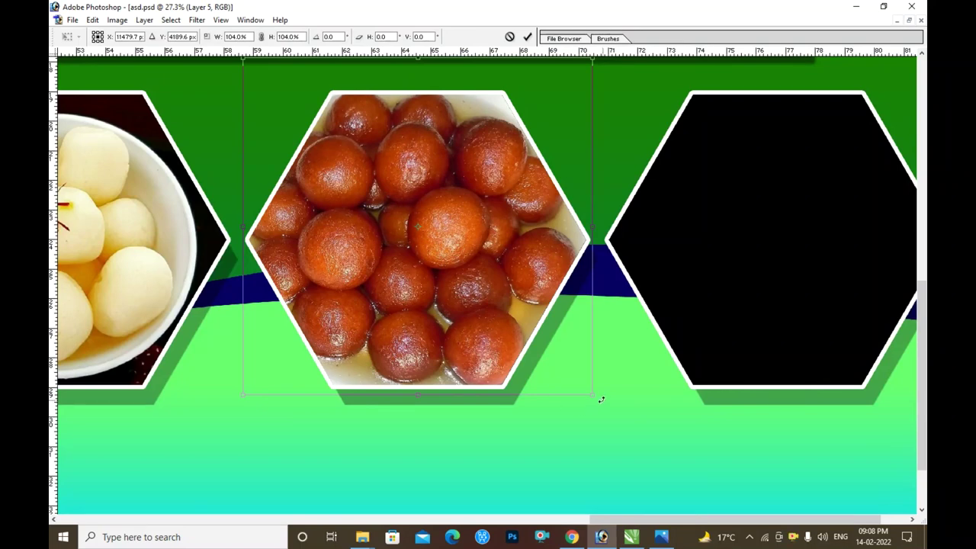
pyautogui.moveTo(601, 401); pyautogui.dragTo(602, 401)
pyautogui.press('Return')
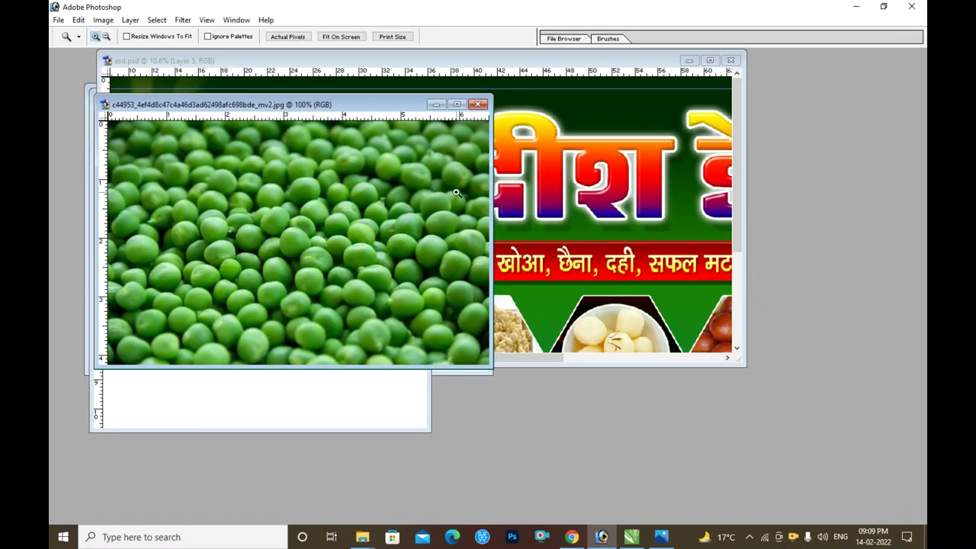
# - Paste the green peas photo into the fifth hexagon and enlarge it to fill the shape
pyautogui.press('v')
pyautogui.click(710, 60)
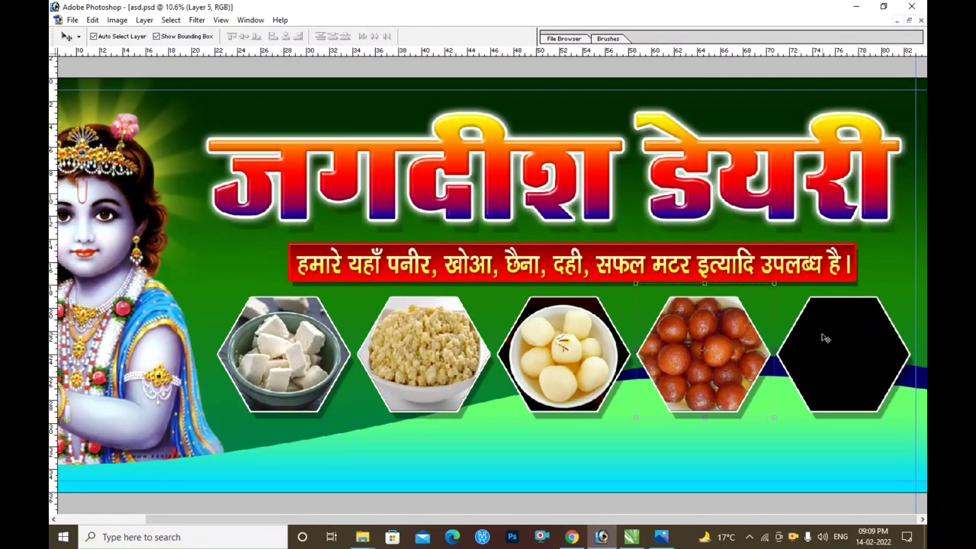
pyautogui.hotkey('ctrl', 'v')
pyautogui.hotkey('ctrl', 't')
pyautogui.moveTo(877, 332); pyautogui.dragTo(905, 325)
pyautogui.press('Escape')
pyautogui.hotkey('ctrl', 'z')
pyautogui.hotkey('ctrl', 'v')
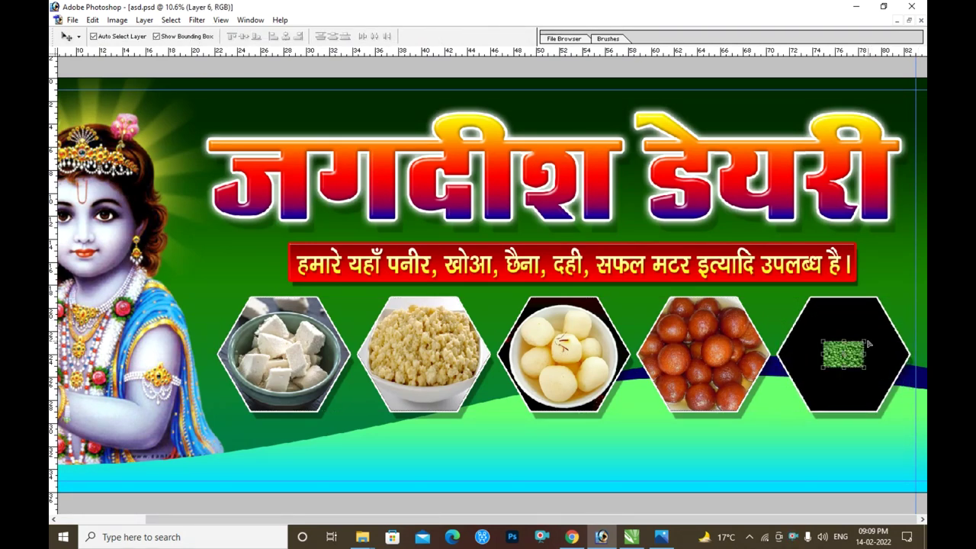
pyautogui.hotkey('ctrl', 't')
pyautogui.moveTo(868, 341); pyautogui.dragTo(912, 313)
pyautogui.moveTo(847, 305); pyautogui.dragTo(865, 298)
pyautogui.press('Return')
# - Drag the Safal pack onto the peas hexagon
pyautogui.hotkey('ctrl', '0')
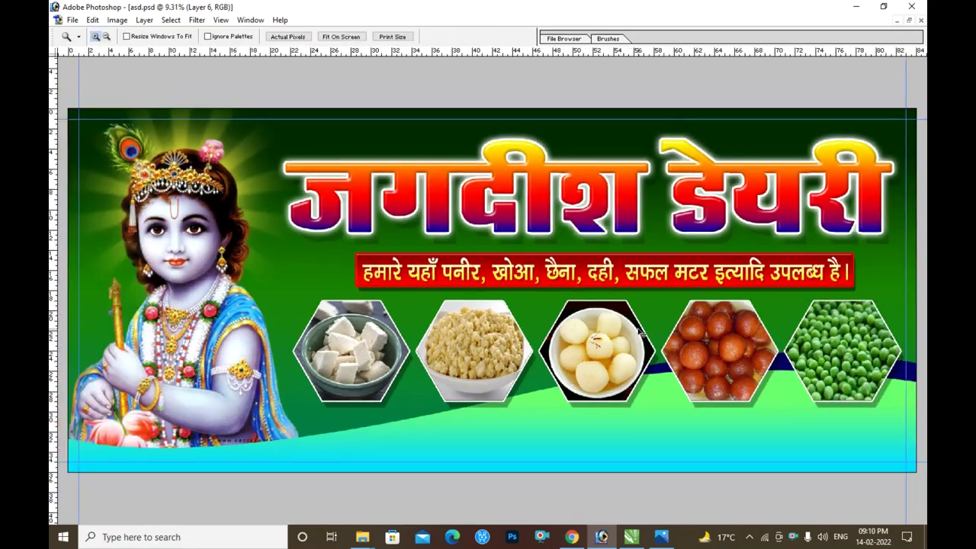
pyautogui.press('v')
pyautogui.moveTo(496, 289); pyautogui.dragTo(846, 328)
pyautogui.keyDown('ctrl'); pyautogui.click(862, 323); pyautogui.keyUp('ctrl')
# - Delete the white background around the Safal pack using the Magic Wand
pyautogui.press('w')
pyautogui.click(650, 263)
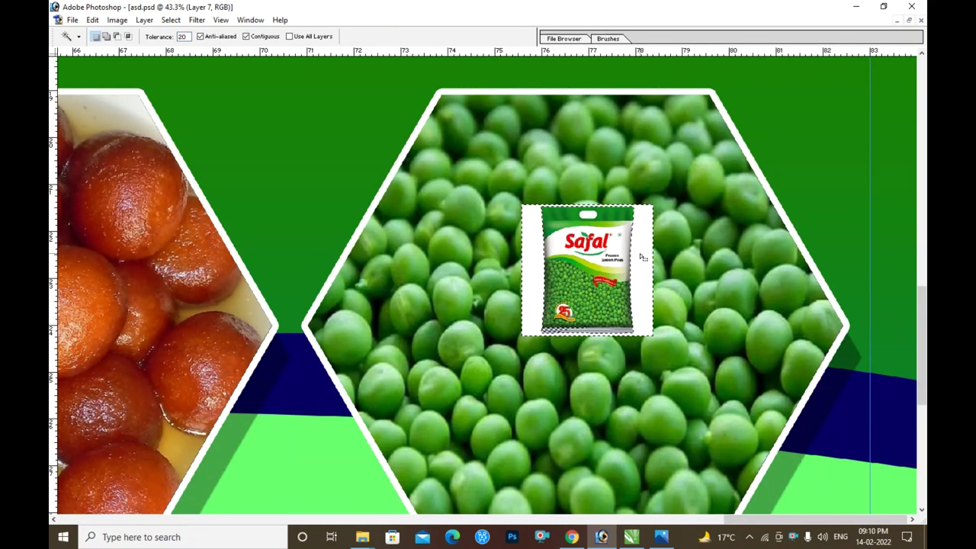
pyautogui.press('Delete')
pyautogui.hotkey('ctrl', 'd')
pyautogui.press('z')
pyautogui.moveTo(482, 189); pyautogui.dragTo(738, 286)
pyautogui.press('v')
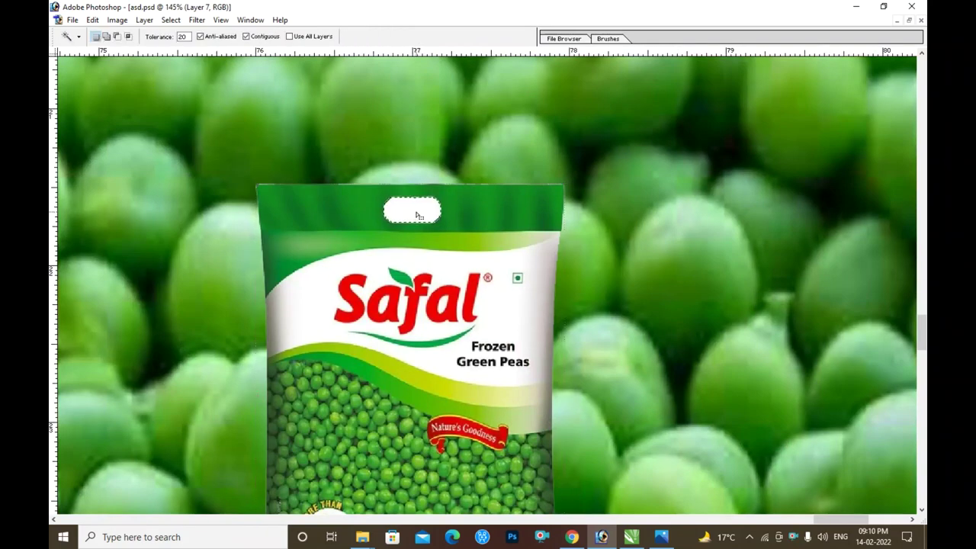
pyautogui.hotkey('ctrl', '0')
# - Move the Safal pack lower in the peas hexagon and enlarge it to about 117%
pyautogui.hotkey('ctrl', 't')
pyautogui.press('Return')
pyautogui.moveTo(609, 255); pyautogui.dragTo(907, 435)
pyautogui.moveTo(695, 212); pyautogui.dragTo(692, 242)
pyautogui.hotkey('ctrl', 't')
pyautogui.moveTo(770, 201); pyautogui.dragTo(779, 197)
pyautogui.moveTo(755, 237); pyautogui.dragTo(757, 241)
pyautogui.press('Return')
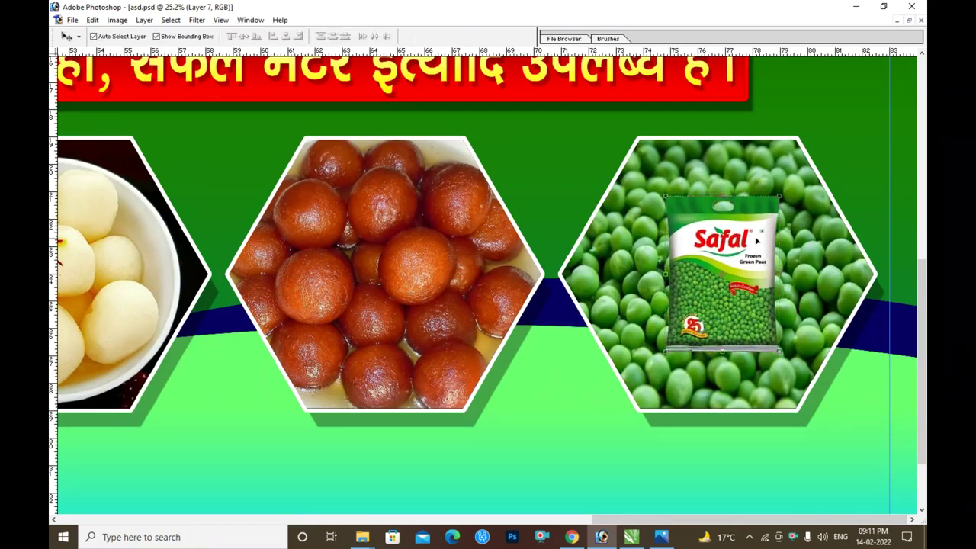
pyautogui.hotkey('ctrl', '-')
# - Give the Safal pack an Outer Glow with an increased size
pyautogui.hotkey('alt', 'l')
pyautogui.press('y')
pyautogui.press('o')
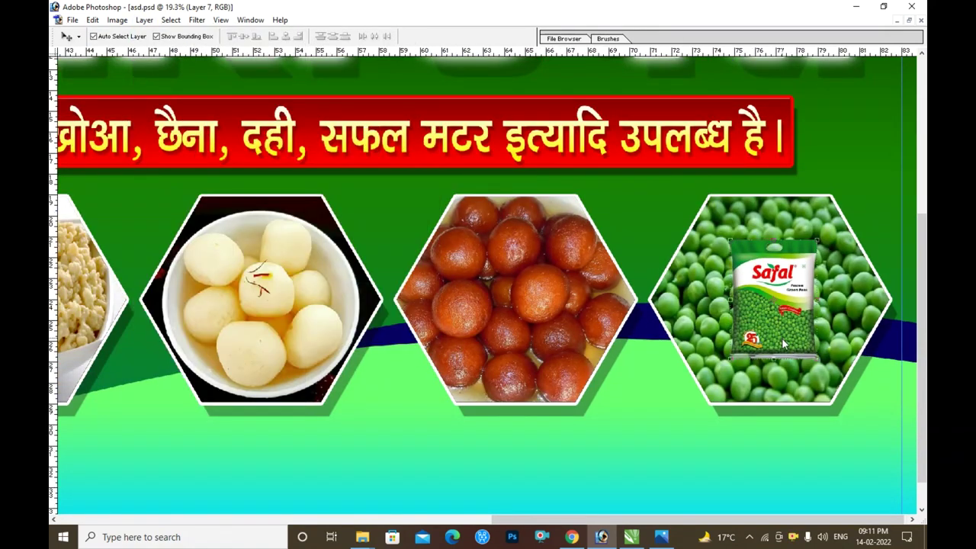
pyautogui.moveTo(588, 227); pyautogui.dragTo(585, 233)
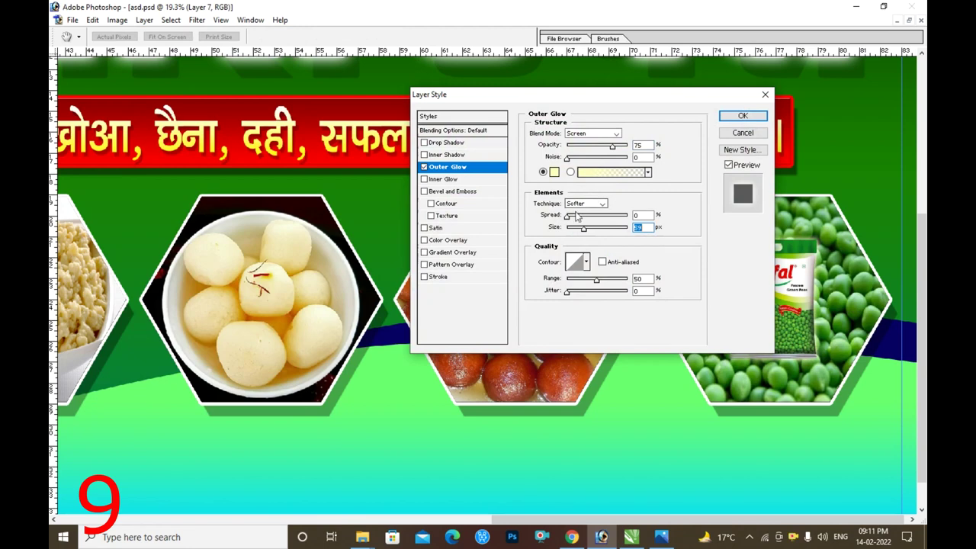
pyautogui.press('Return')
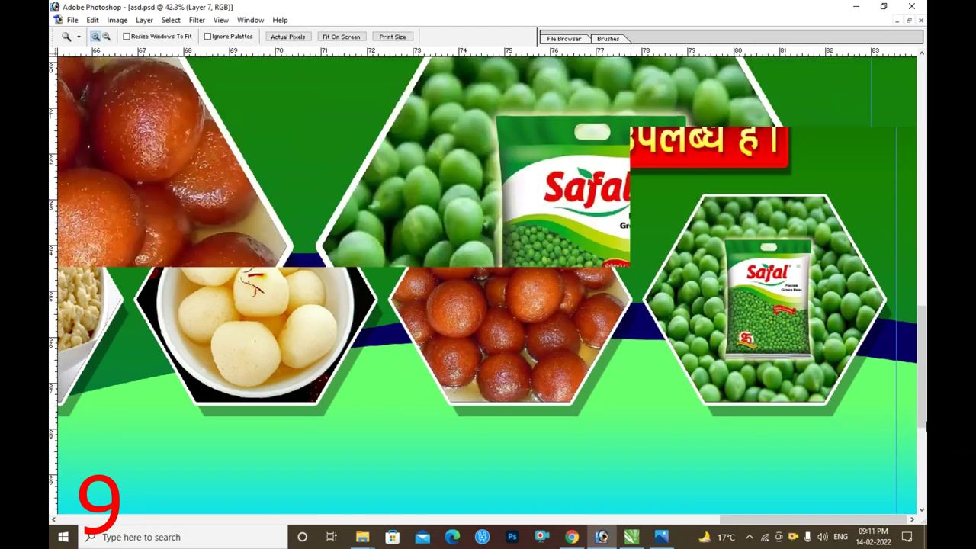
pyautogui.hotkey('ctrl', '+')
pyautogui.hotkey('ctrl', '0')
# - Duplicate the tagline below the hexagons and replace its text with the pasted address
pyautogui.moveTo(600, 273); pyautogui.dragTo(608, 434)
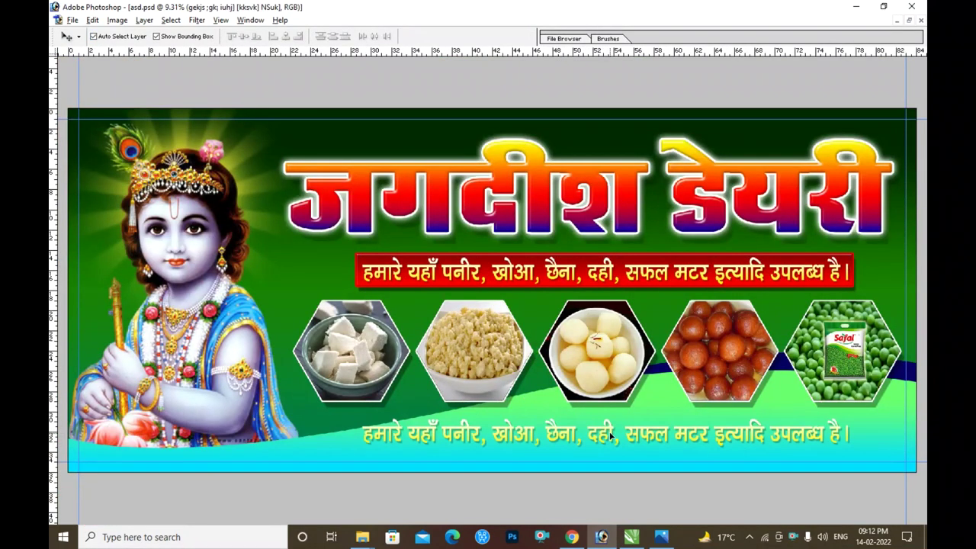
pyautogui.press('t')
pyautogui.click(621, 435)
pyautogui.hotkey('ctrl', 'a')
pyautogui.hotkey('ctrl', 'Return')
pyautogui.press('v')
pyautogui.moveTo(716, 434); pyautogui.dragTo(767, 438)
# - Add a Gradient Overlay to the address running from dark magenta to magenta
pyautogui.hotkey('alt', 'l')
pyautogui.press('y')
pyautogui.press('g')
pyautogui.click(602, 158)
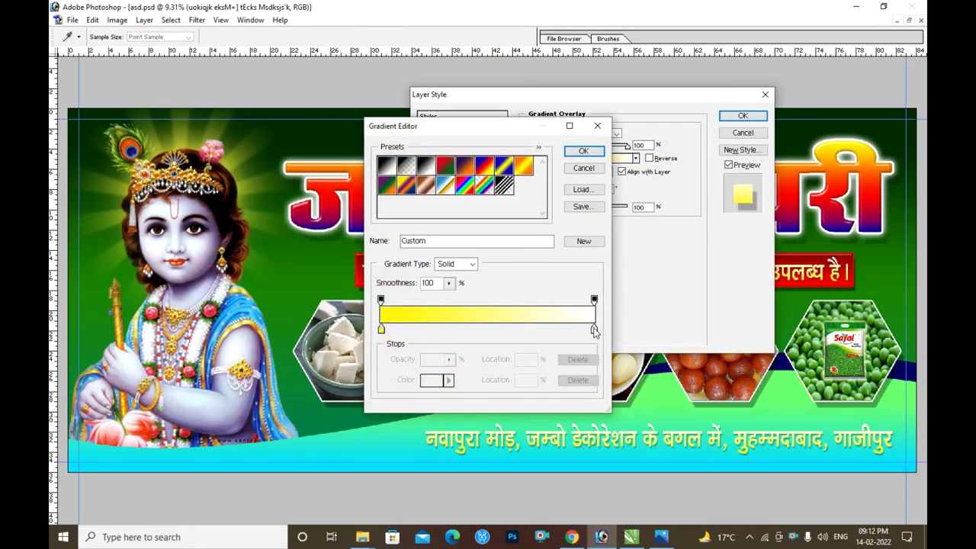
pyautogui.click(439, 381)
pyautogui.click(518, 229)
pyautogui.click(610, 183)
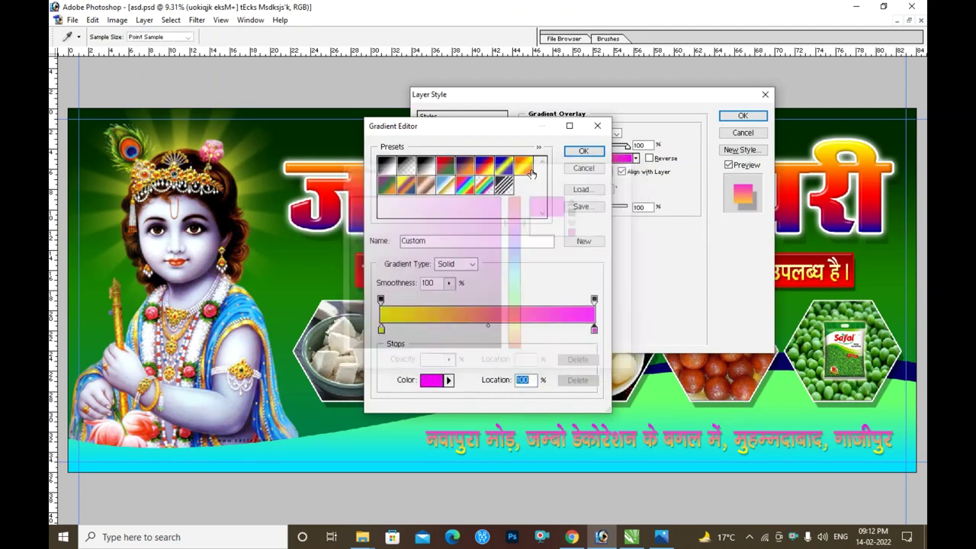
pyautogui.click(430, 383)
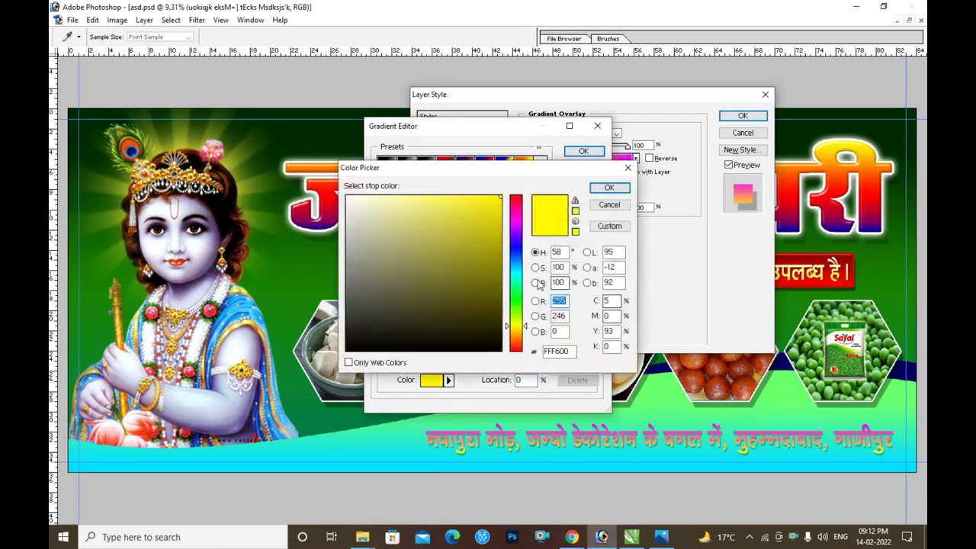
pyautogui.click(516, 214)
pyautogui.click(501, 269)
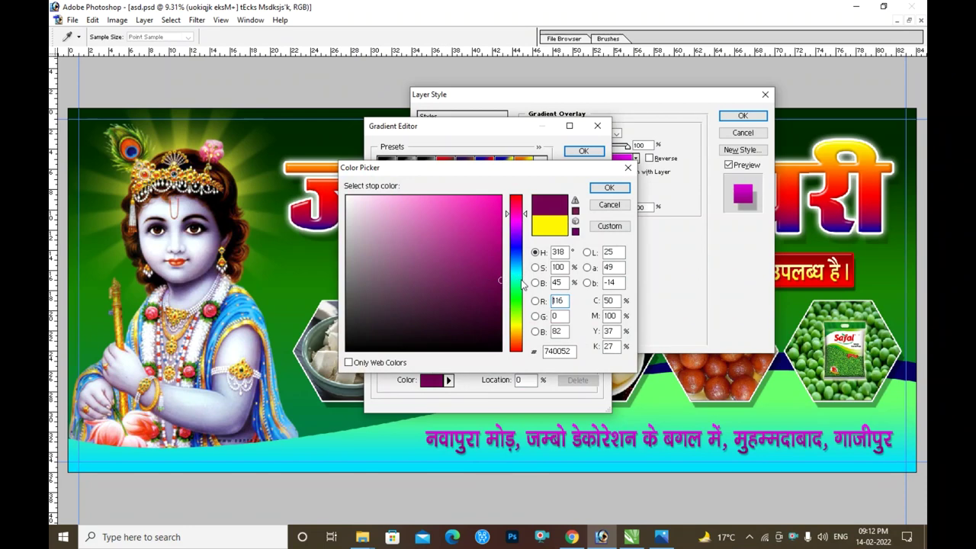
pyautogui.press('Return')
pyautogui.press('Return')
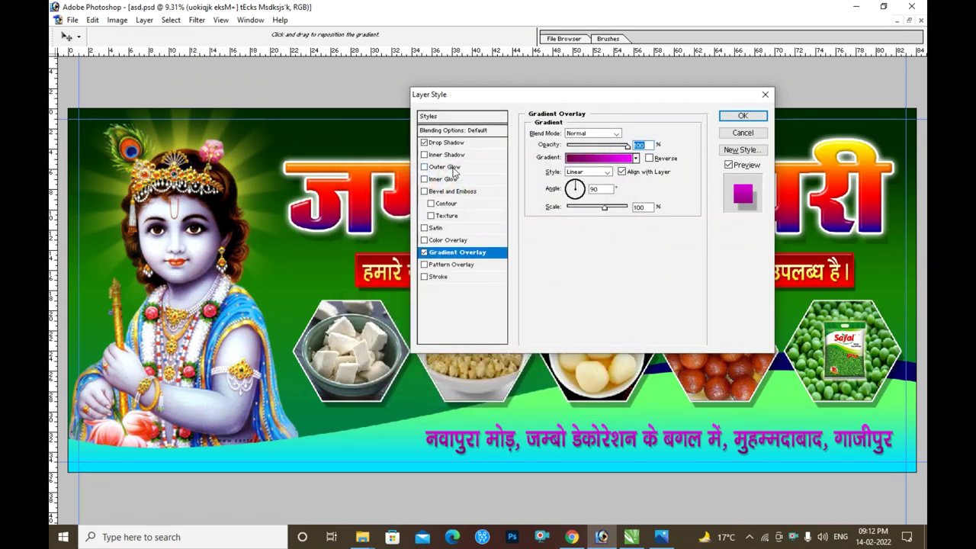
# - Add a white 100%-opacity outer glow to the address, then move a tagline copy to the top
pyautogui.click(450, 167)
pyautogui.moveTo(619, 150); pyautogui.dragTo(629, 147)
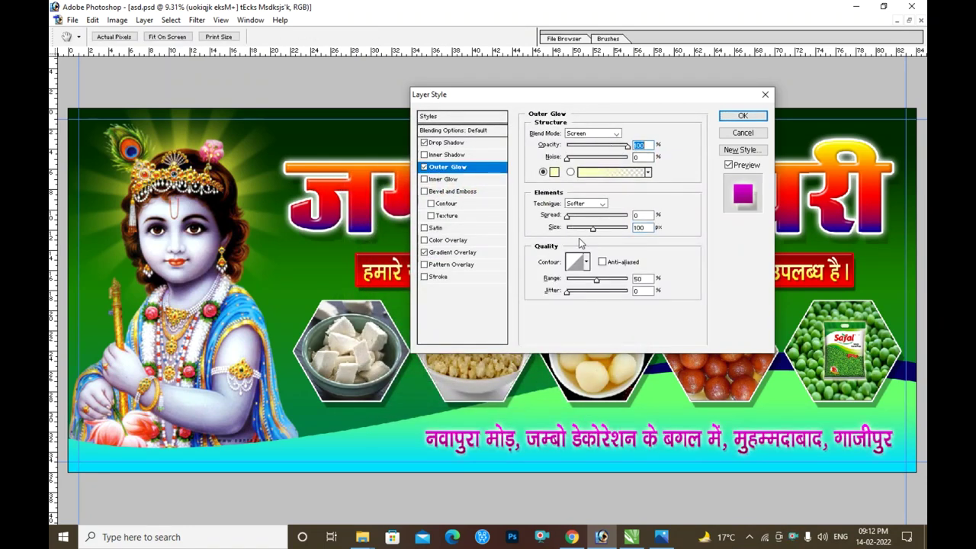
pyautogui.moveTo(567, 216); pyautogui.dragTo(578, 218)
pyautogui.click(554, 172)
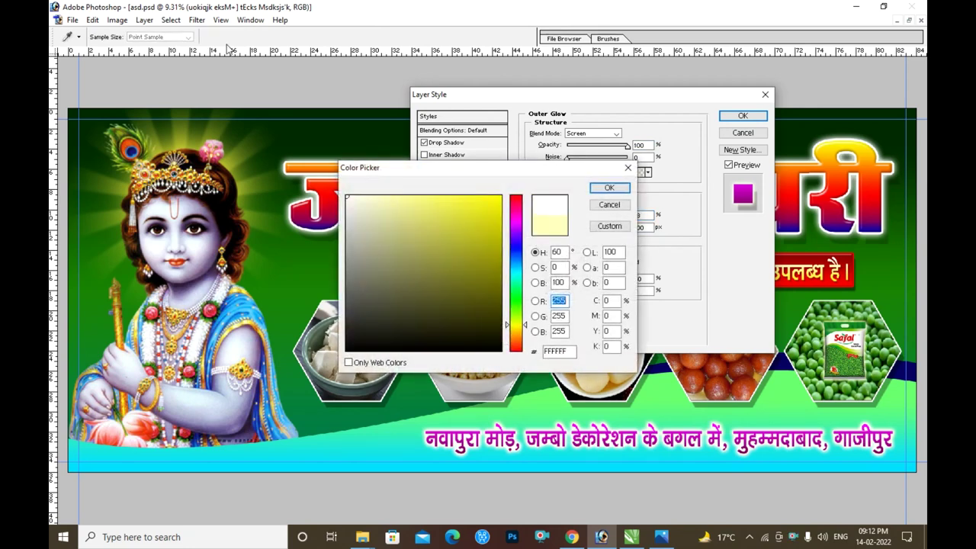
pyautogui.press('Return')
pyautogui.press('Return')
pyautogui.press('c')
pyautogui.press('v')
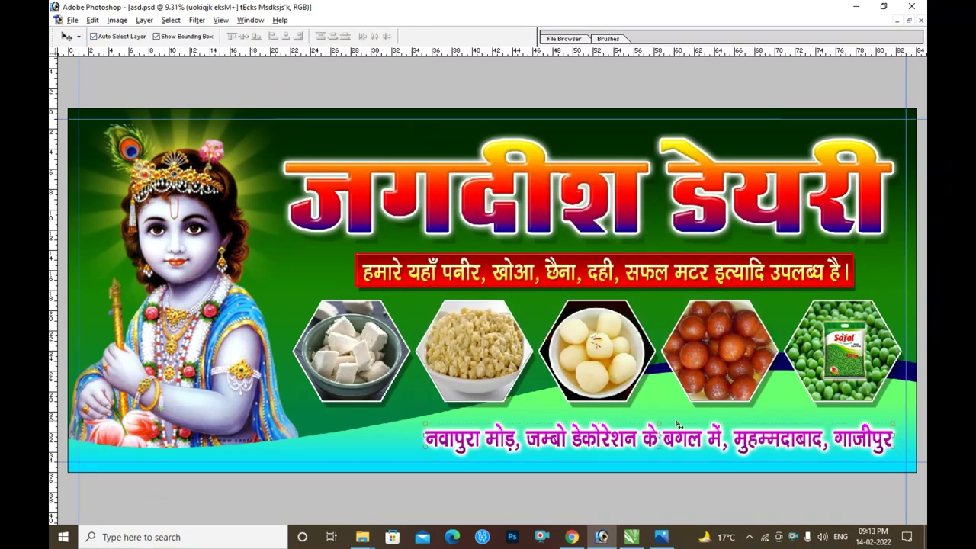
pyautogui.moveTo(468, 268); pyautogui.dragTo(333, 137)
# - Apply a white Color Overlay to the top line
pyautogui.click(457, 240)
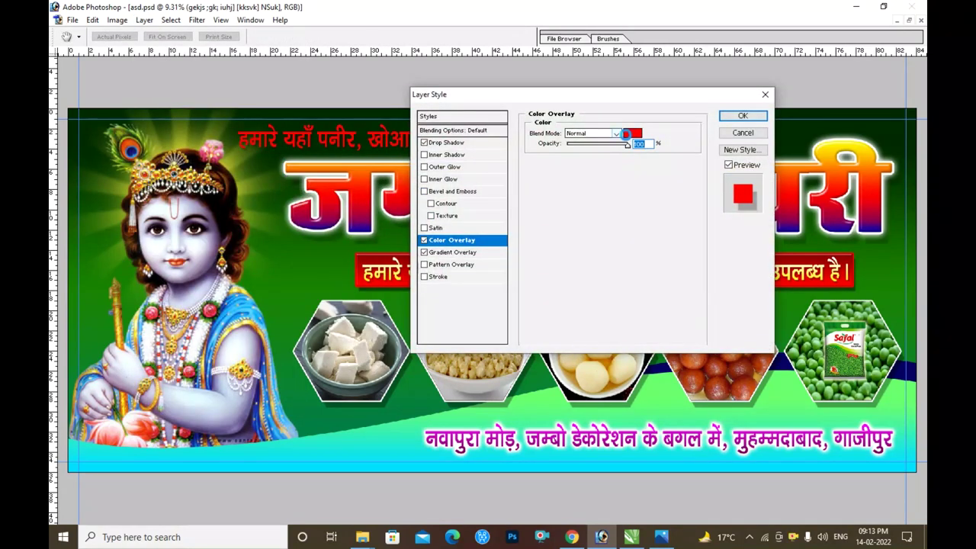
pyautogui.click(629, 135)
pyautogui.click(343, 194)
pyautogui.press('Return')
pyautogui.press('Return')
# - Replace the top line's text with the owner's name, move it left and shrink it
pyautogui.doubleClick(430, 141)
pyautogui.hotkey('ctrl', 'a')
pyautogui.hotkey('ctrl', 'Return')
pyautogui.moveTo(412, 137); pyautogui.dragTo(248, 137)
pyautogui.moveTo(393, 150); pyautogui.dragTo(99, 305)
pyautogui.press('Return')
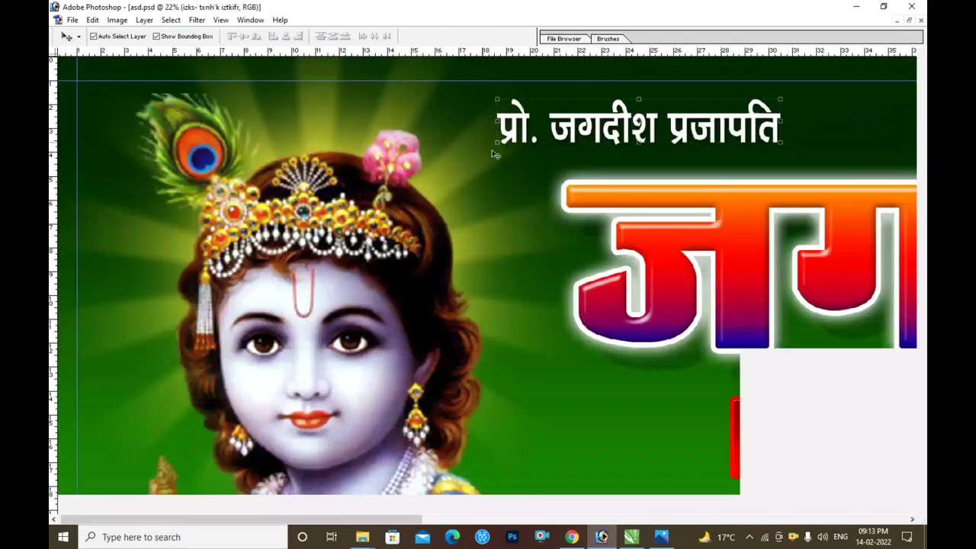
pyautogui.hotkey('ctrl', '0')
# - Type the owner's phone number after the name and nudge the line right
pyautogui.write('t')
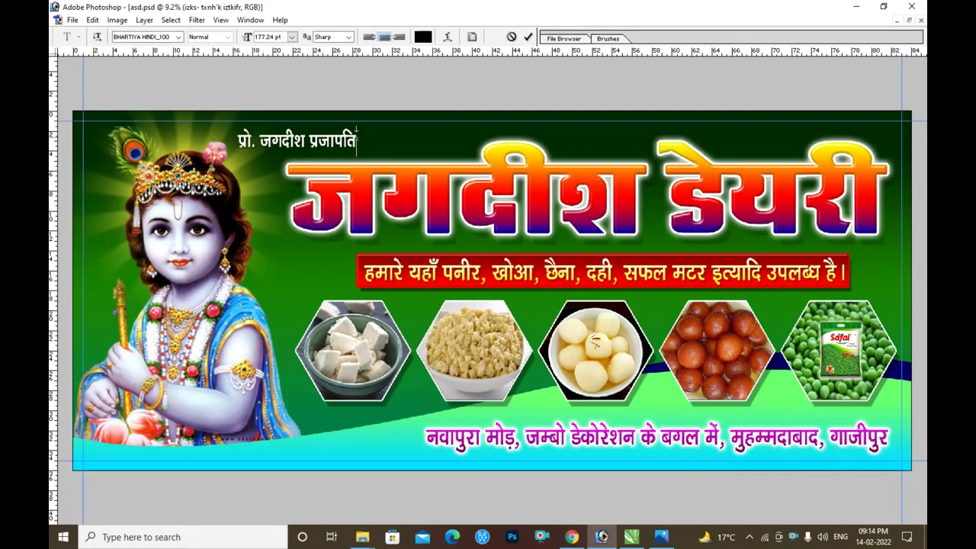
pyautogui.hotkey('ctrl', 'Return')
pyautogui.press('v')
pyautogui.moveTo(422, 142); pyautogui.dragTo(433, 142)
pyautogui.press('z')
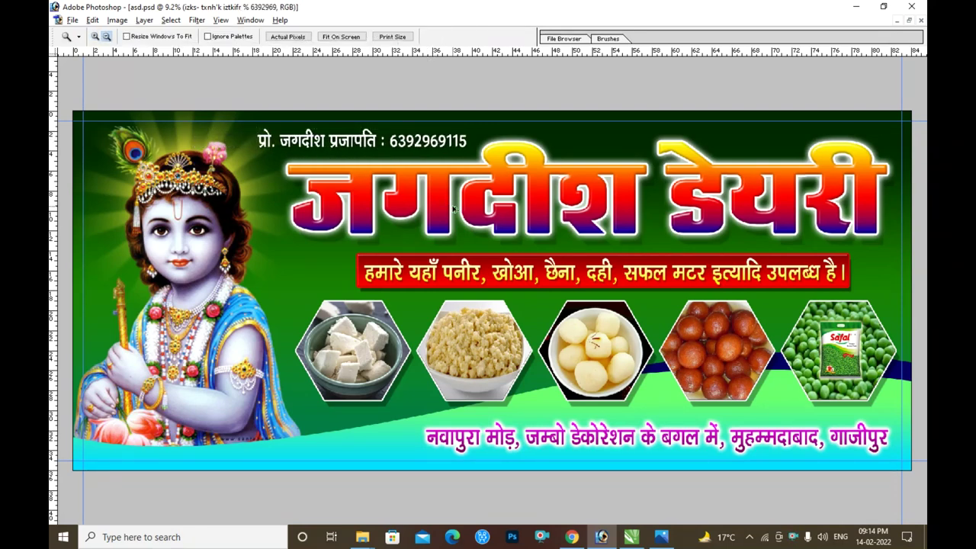